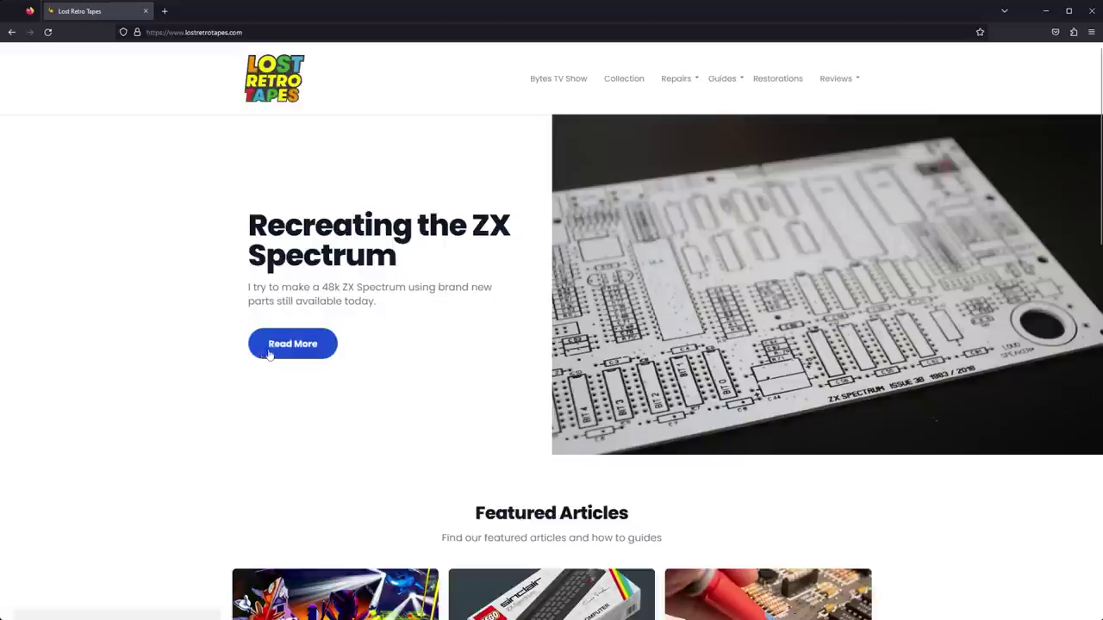
# From the Recreating the ZX Spectrum article, open the Parts List and Build Diagram page and scroll to Useful Files
pyautogui.click(272, 349)
pyautogui.scroll(-3, 272, 353)
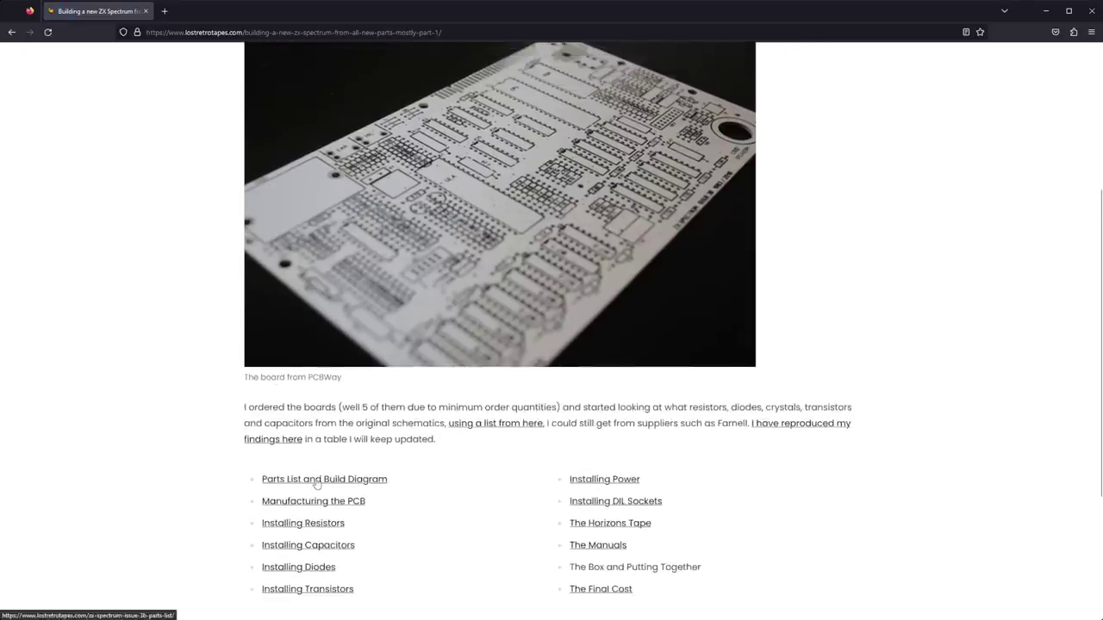
pyautogui.click(318, 479)
pyautogui.scroll(-8, 133, 332)
pyautogui.scroll(-15, 134, 333)
pyautogui.scroll(-15, 134, 333)
pyautogui.scroll(-4, 133, 330)
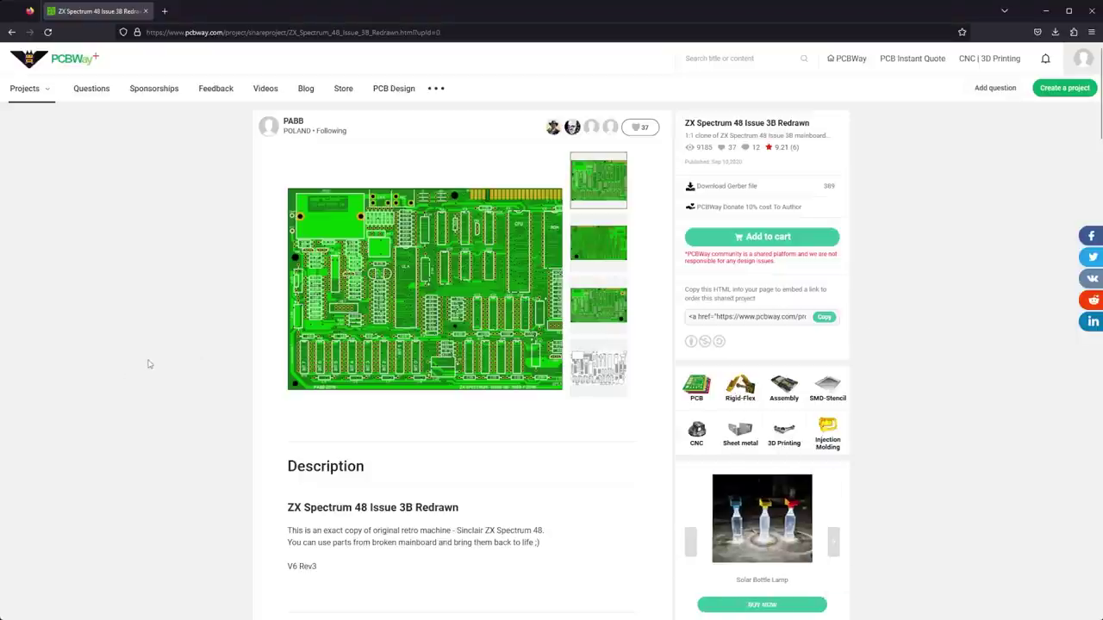
# Scroll down the PCBWay project page for the ZX Spectrum 48 Issue 3B Redrawn board
pyautogui.scroll(-3, 148, 364)
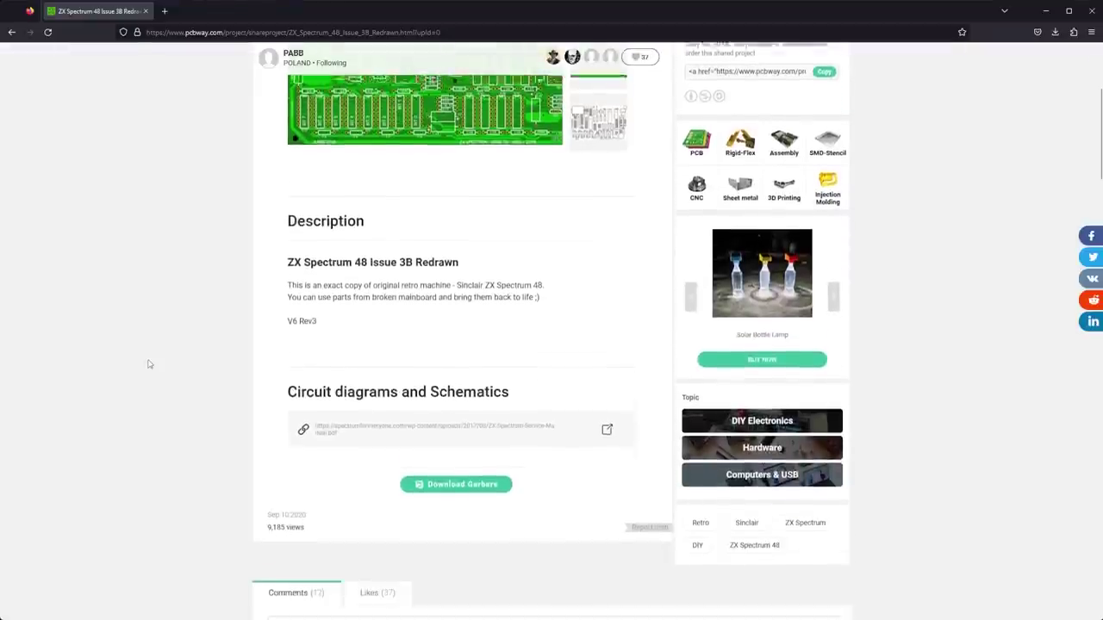
pyautogui.scroll(-1, 148, 364)
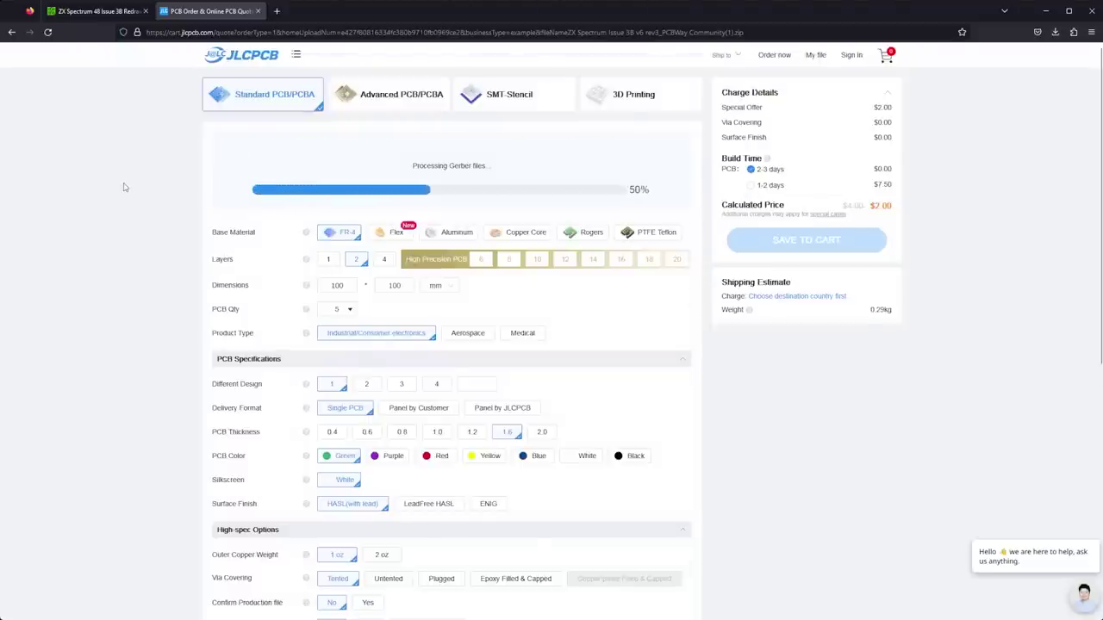
# Set the JLCPCB destination to United Kingdom with GBP prices, then show UK shipping options
pyautogui.click(788, 317)
pyautogui.scroll(-3, 728, 172)
pyautogui.click(640, 124)
pyautogui.write('united')
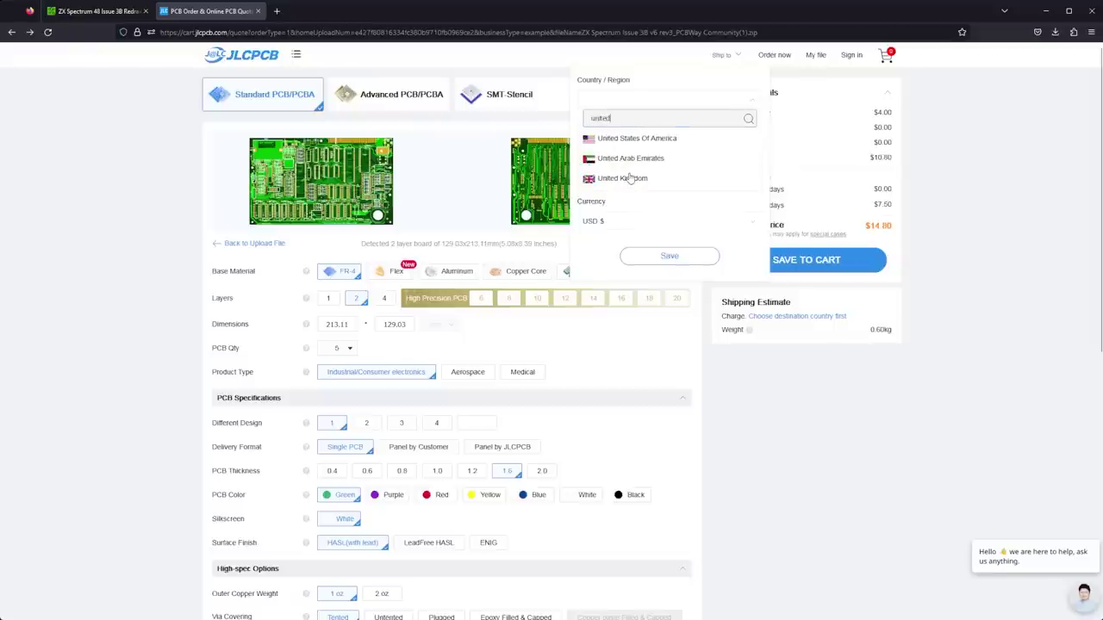
pyautogui.click(630, 177)
pyautogui.click(616, 143)
pyautogui.click(689, 181)
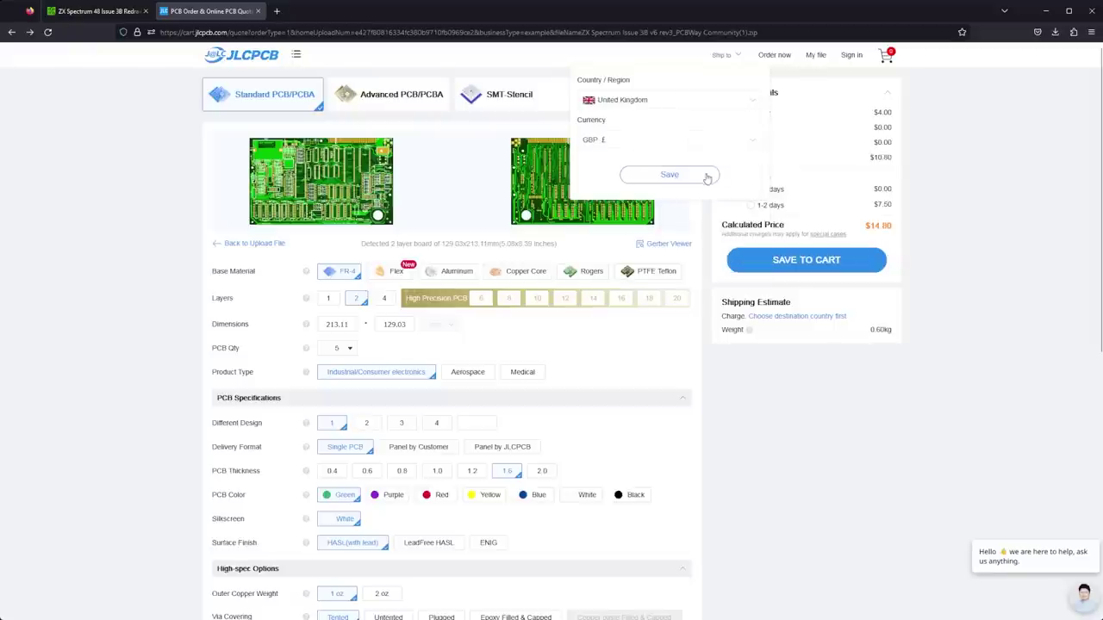
pyautogui.click(686, 178)
pyautogui.click(772, 322)
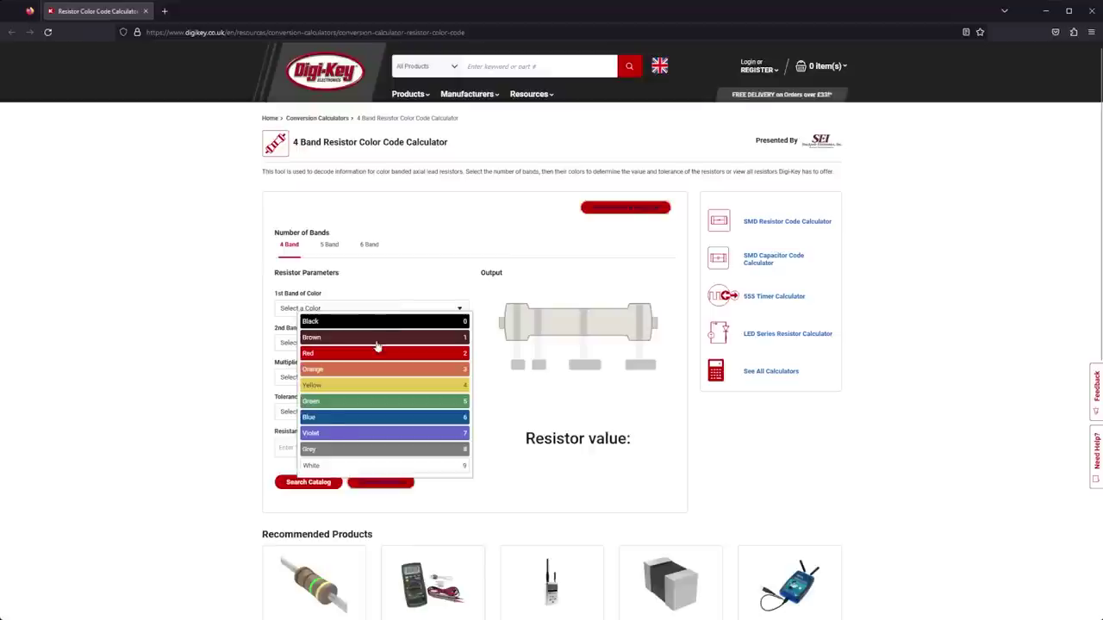
# Choose Blue, White, Black multiplier and Gold tolerance bands, giving 69 Ohms 5%
pyautogui.click(325, 424)
pyautogui.click(318, 342)
pyautogui.click(313, 510)
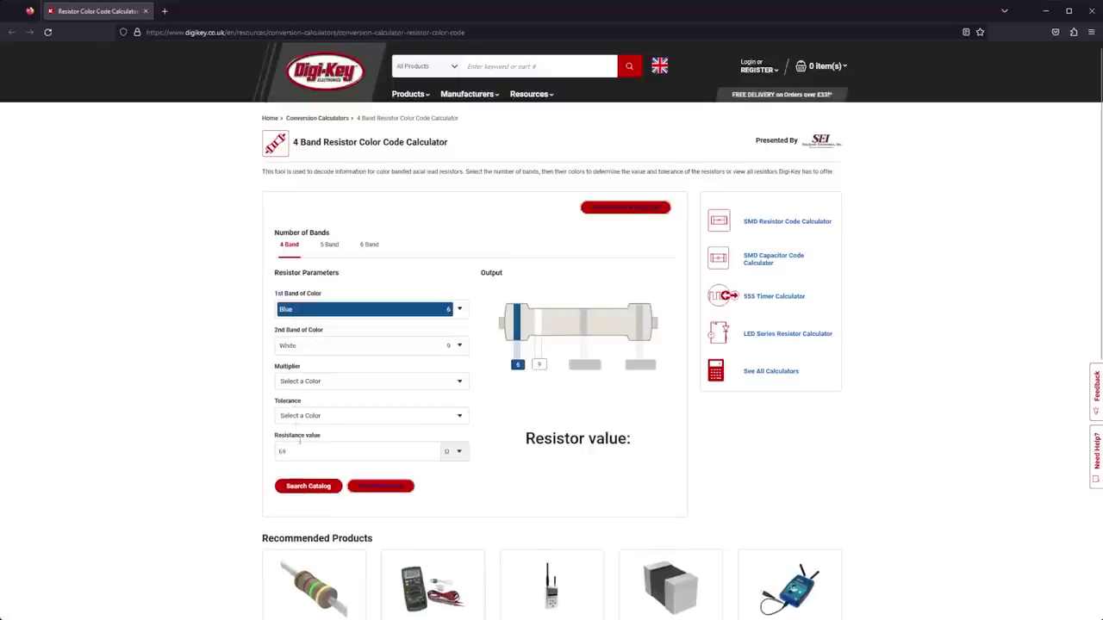
pyautogui.click(289, 385)
pyautogui.click(324, 398)
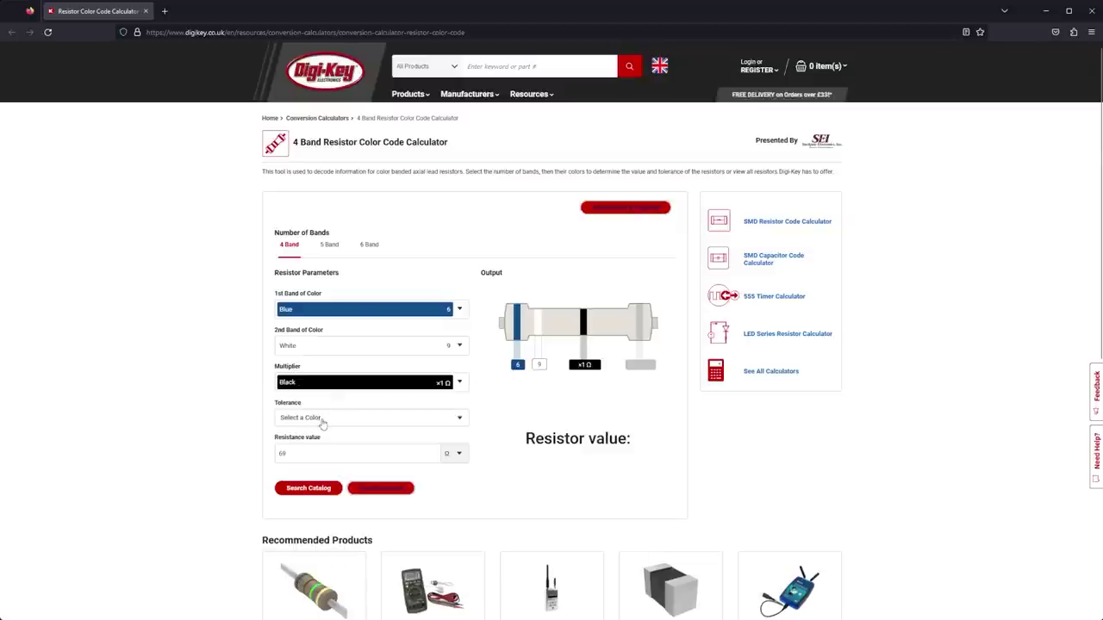
pyautogui.click(321, 423)
pyautogui.click(321, 525)
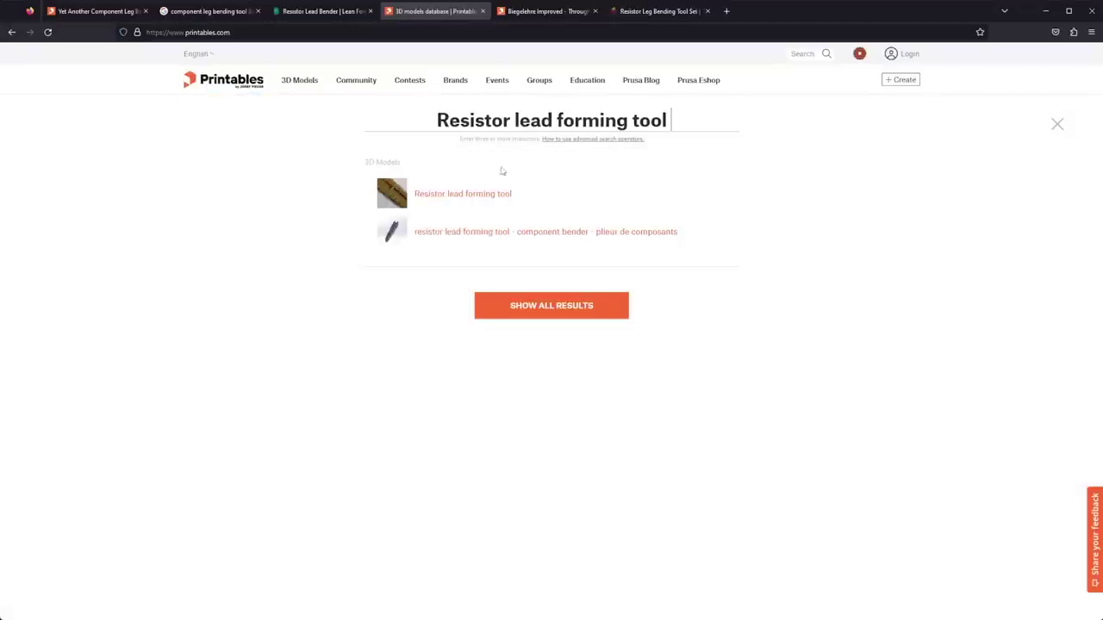
# Open the Resistor lead forming tool model on Printables, view its render and list its files
pyautogui.click(474, 194)
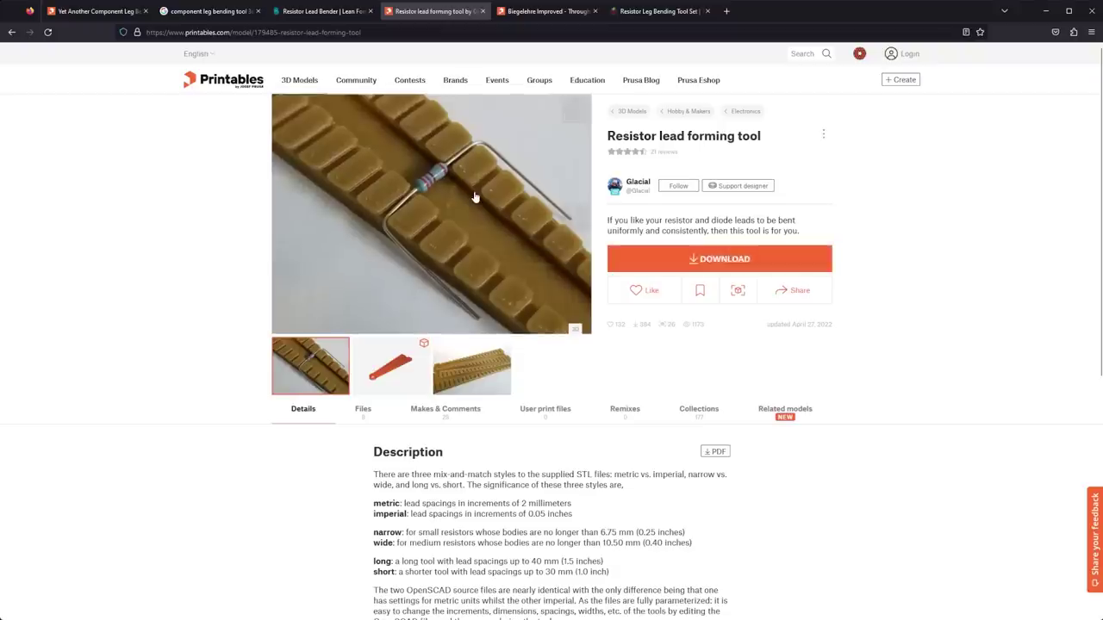
pyautogui.click(463, 369)
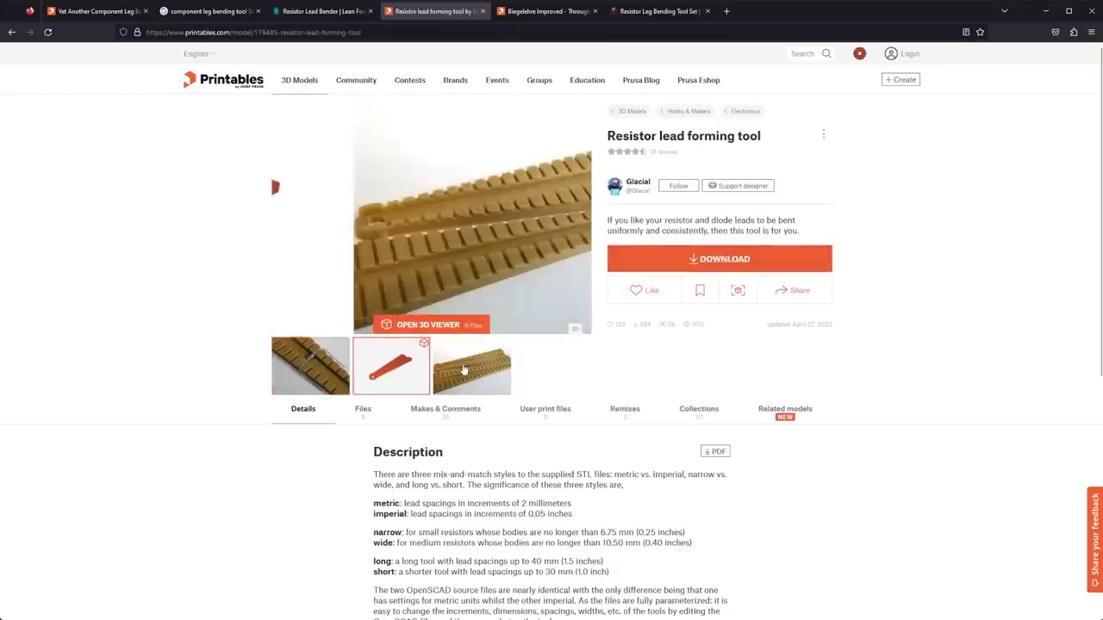
pyautogui.click(656, 269)
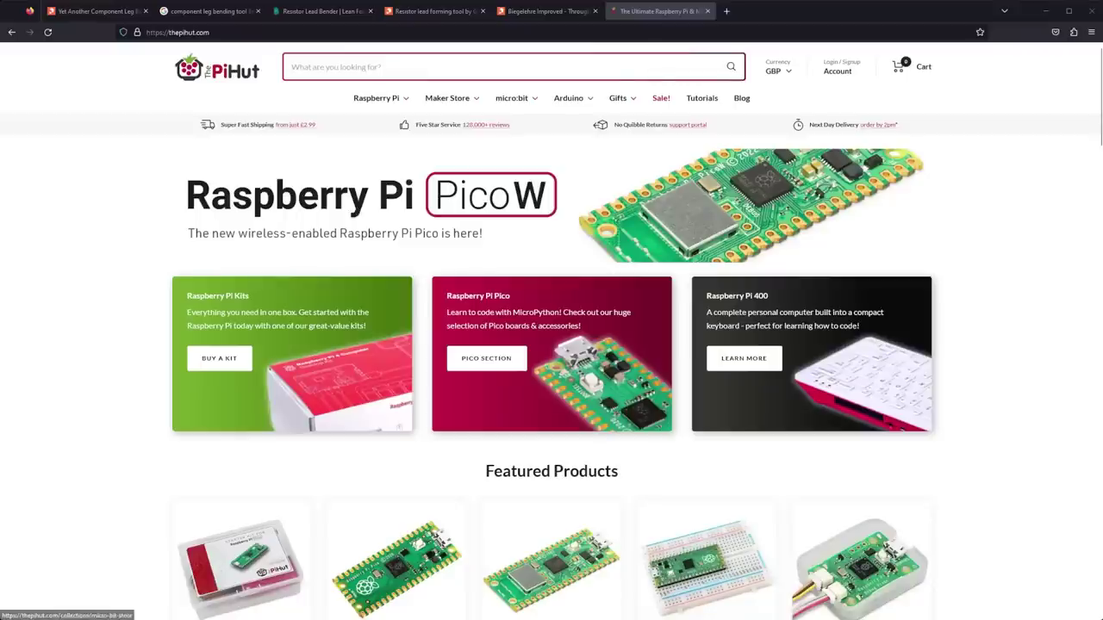
# Search the Pi Hut for the Resistor Leg Bending Tool Set and open its product page
pyautogui.click(470, 65)
pyautogui.write('Resistor Leg Bending Tool Set')
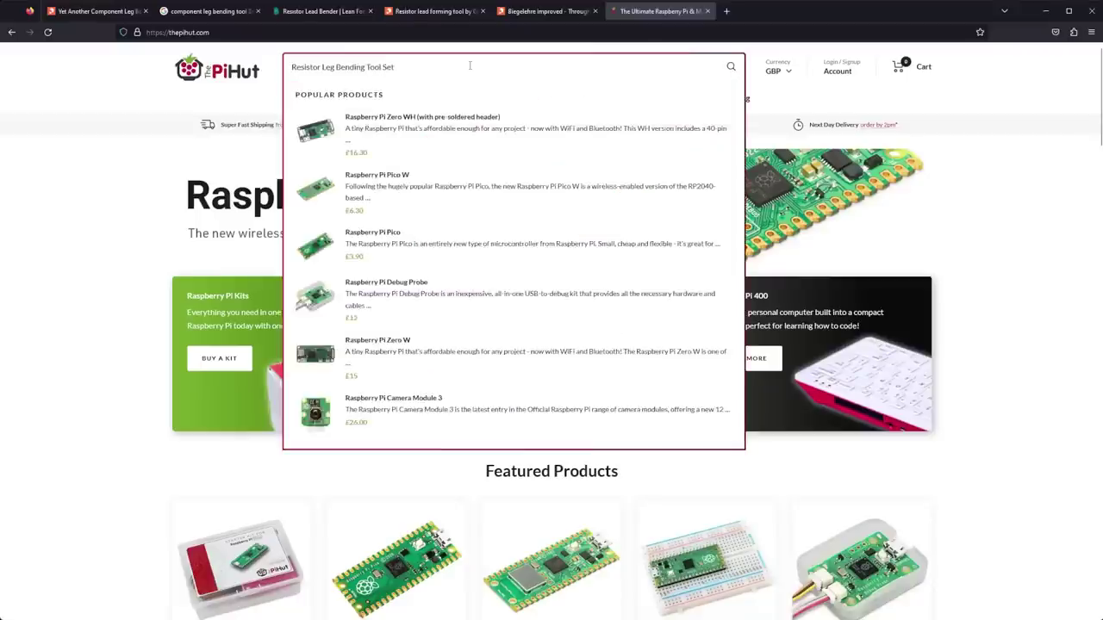
pyautogui.click(392, 104)
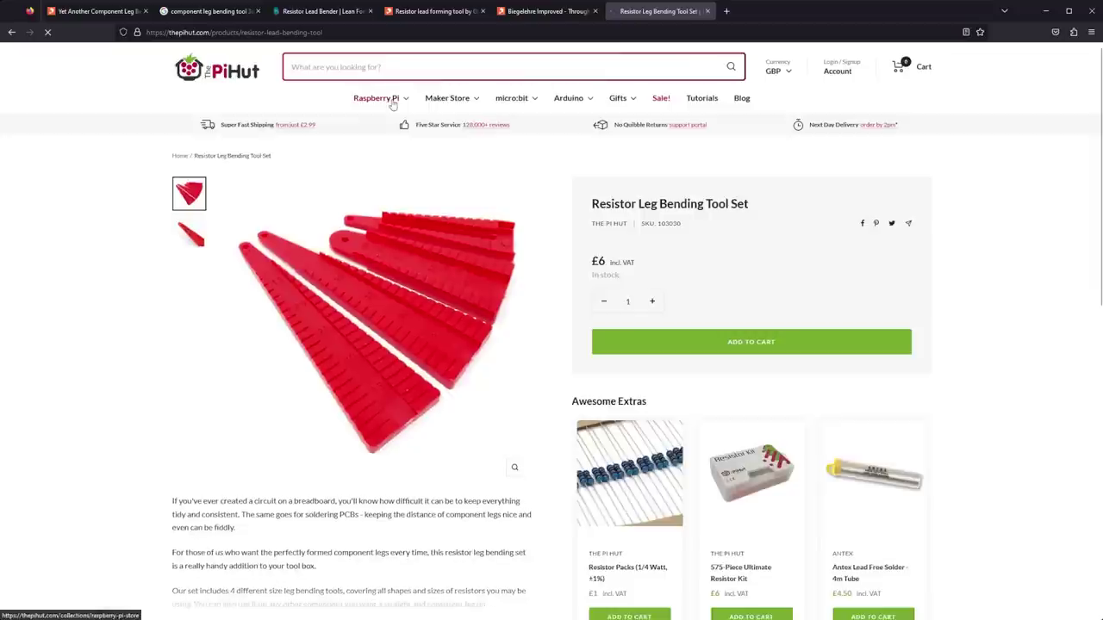
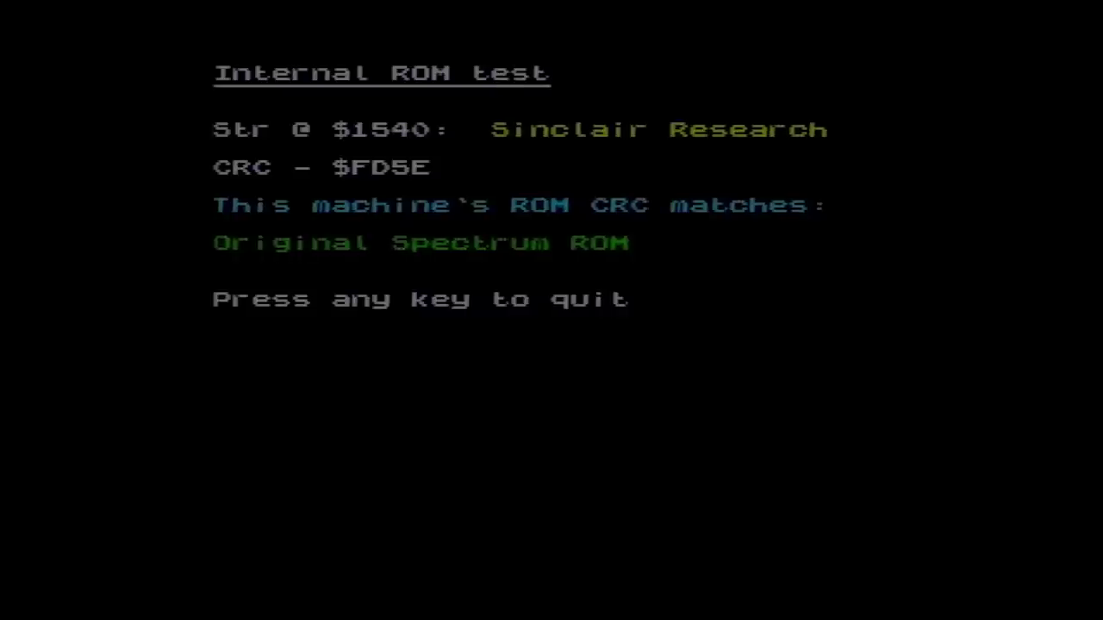
# Quit the ROM test and run ULA analysis from the ULA/system menu (keys 6, then 1)
pyautogui.press('space')
pyautogui.press('6')
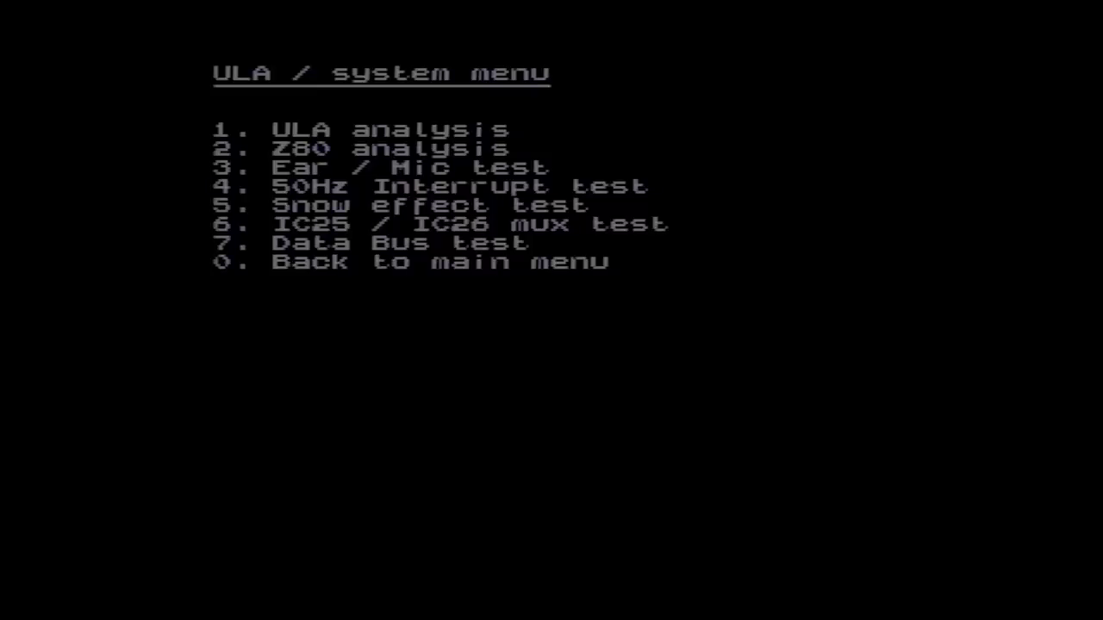
pyautogui.press('1')
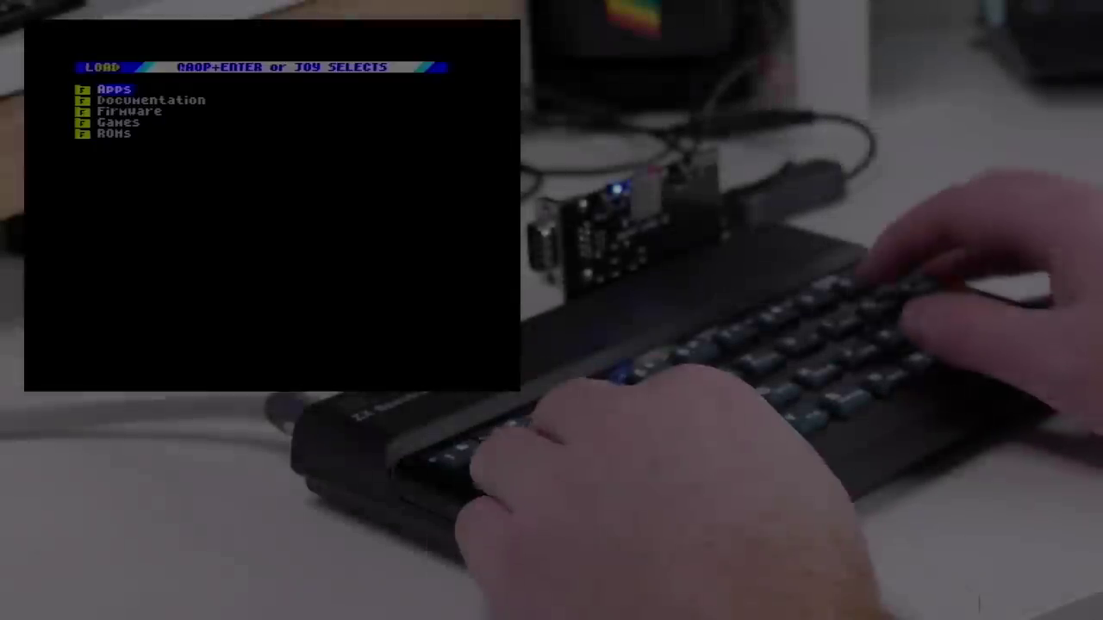
# Move down to the Games folder and select the Manic Miner (1983)(Bug-Byte Software).tap file
pyautogui.press('a')
pyautogui.press('a')
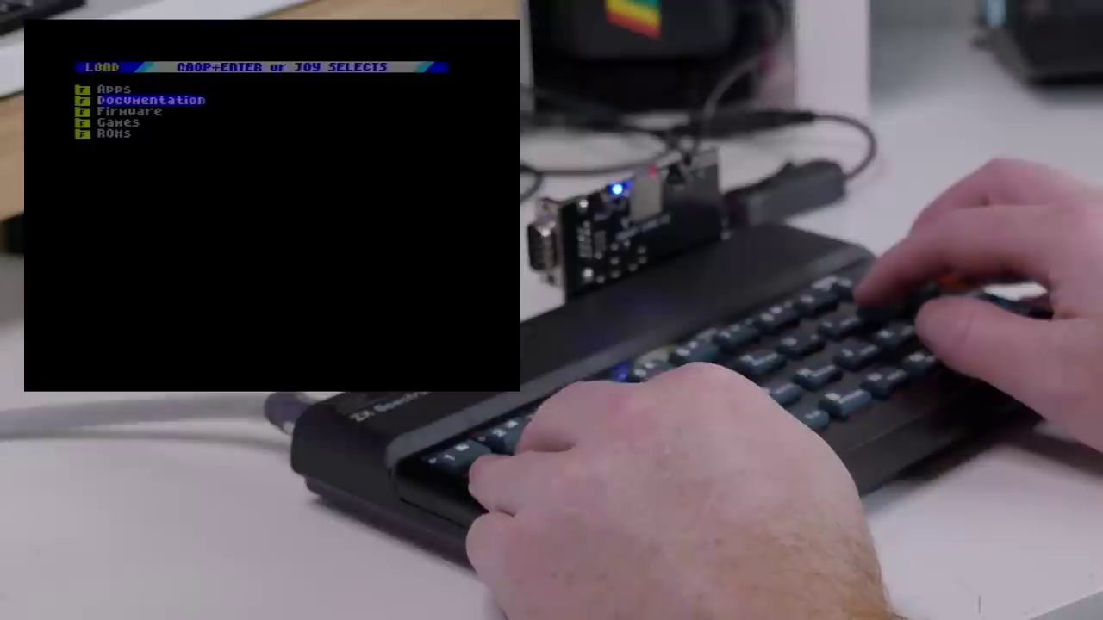
pyautogui.press('a')
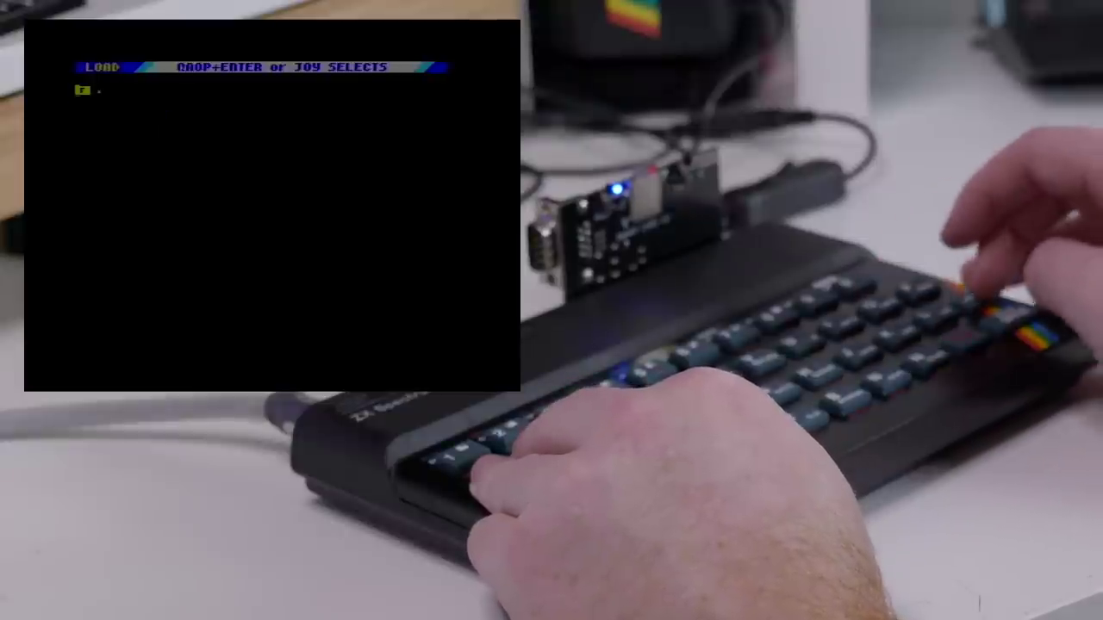
pyautogui.press('a')
pyautogui.press('a')
pyautogui.press('a')
pyautogui.press('a')
pyautogui.press('a')
pyautogui.press('a')
pyautogui.press('a')
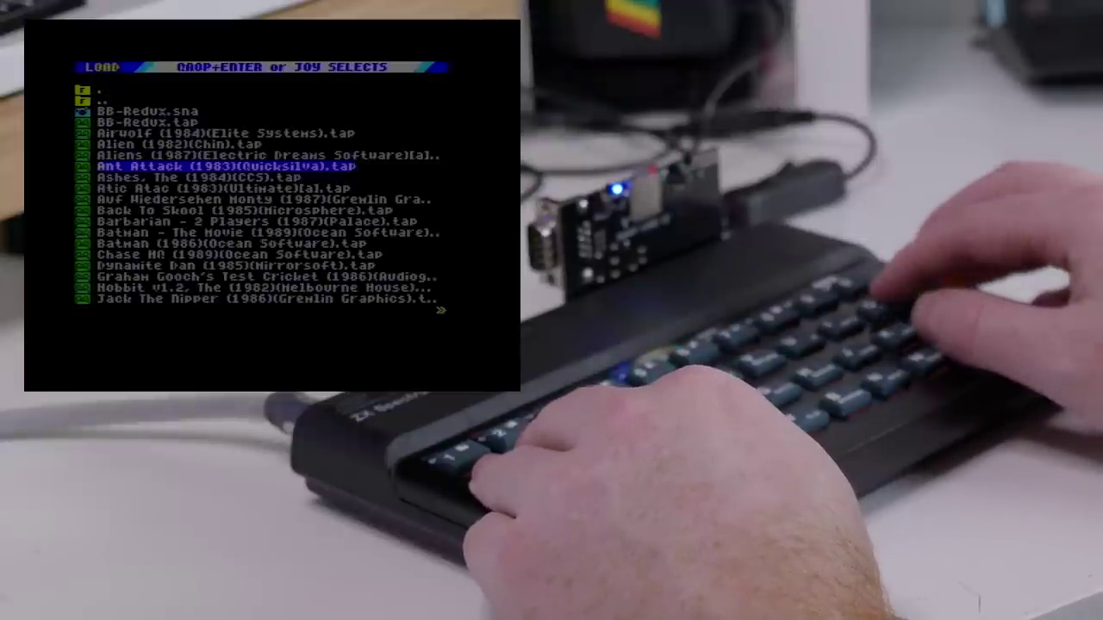
pyautogui.press('a')
pyautogui.press('a')
pyautogui.press('a')
pyautogui.press('a')
pyautogui.press('a')
pyautogui.press('a')
pyautogui.press('a')
pyautogui.press('a')
pyautogui.press('a')
pyautogui.press('a')
pyautogui.press('a')
pyautogui.press('a')
pyautogui.press('a')
pyautogui.press('a')
pyautogui.press('a')
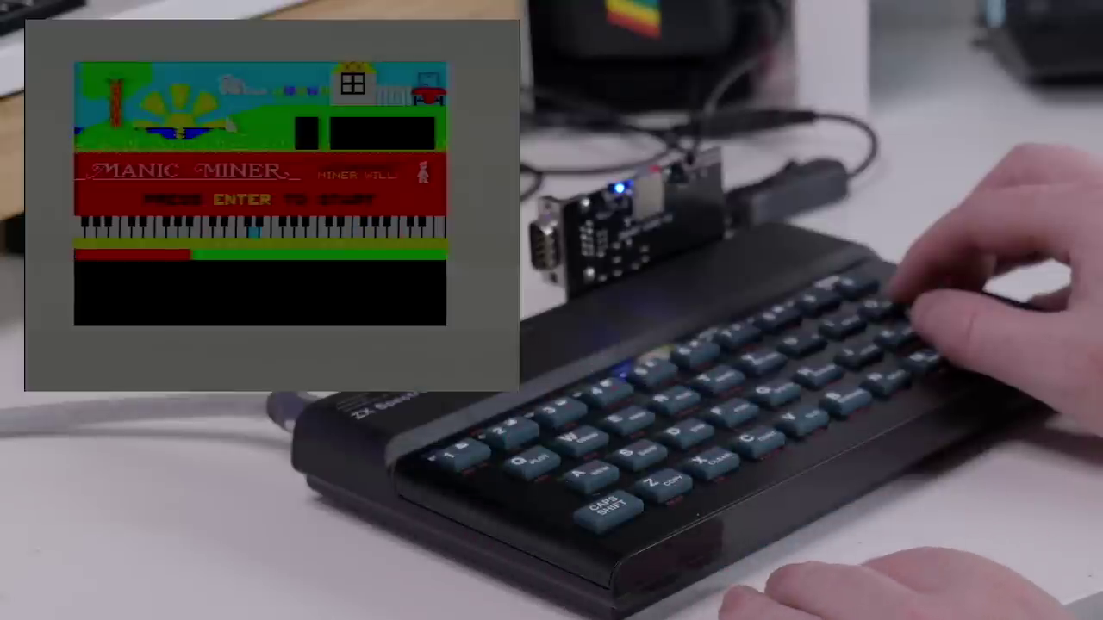
# Start Manic Miner at Central Cavern and walk Willy back and forth along the conveyor, collecting a key
pyautogui.press('Return')
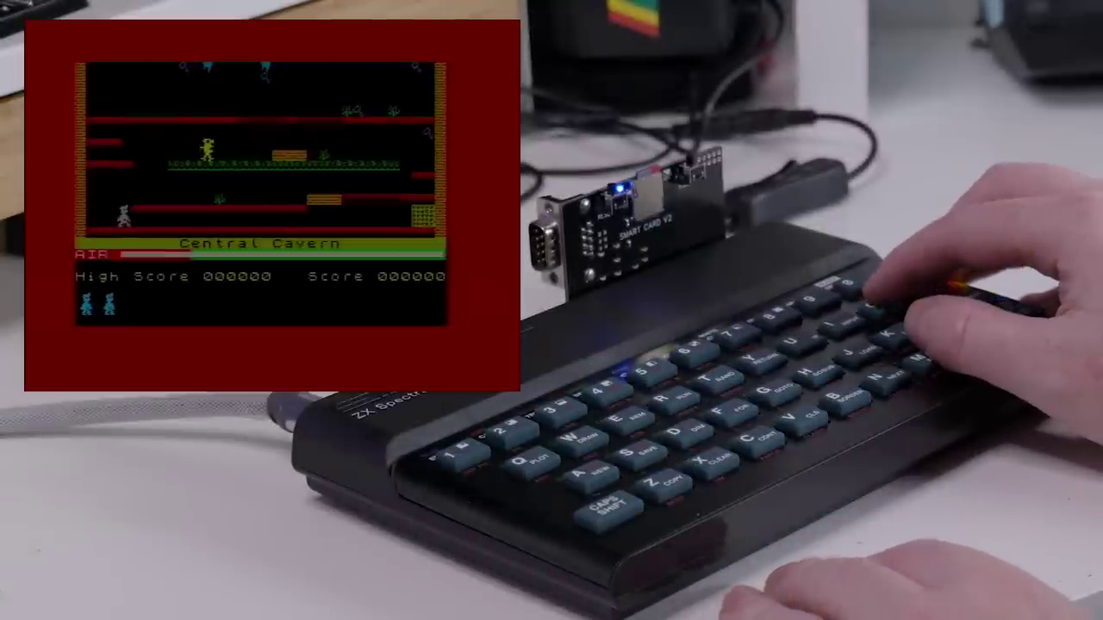
pyautogui.press('p')
pyautogui.press('p')
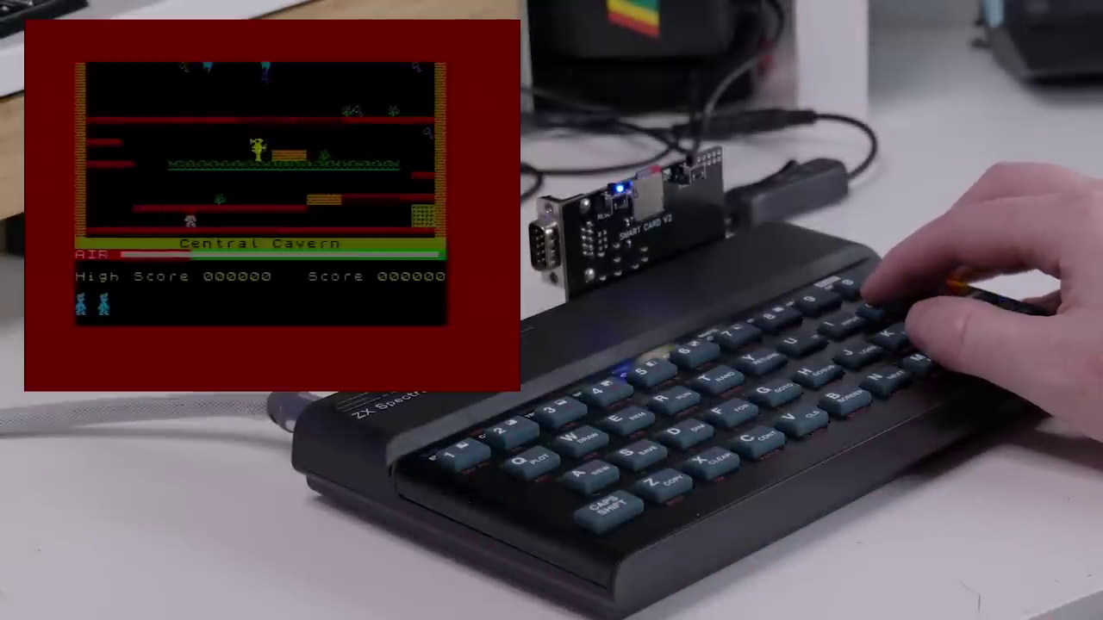
pyautogui.press('o')
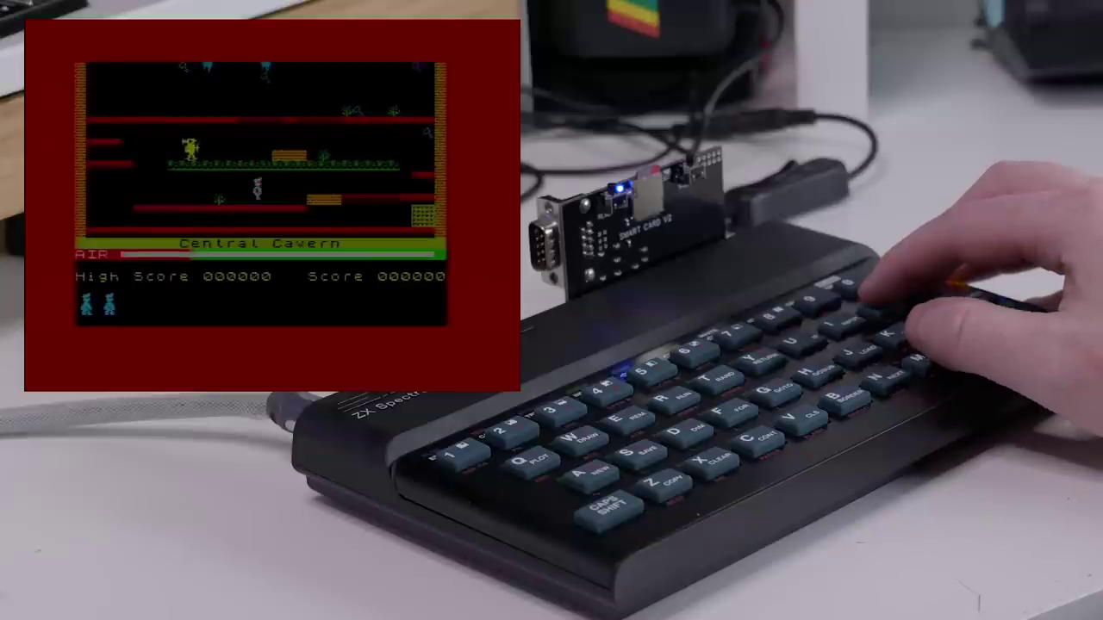
pyautogui.press('p')
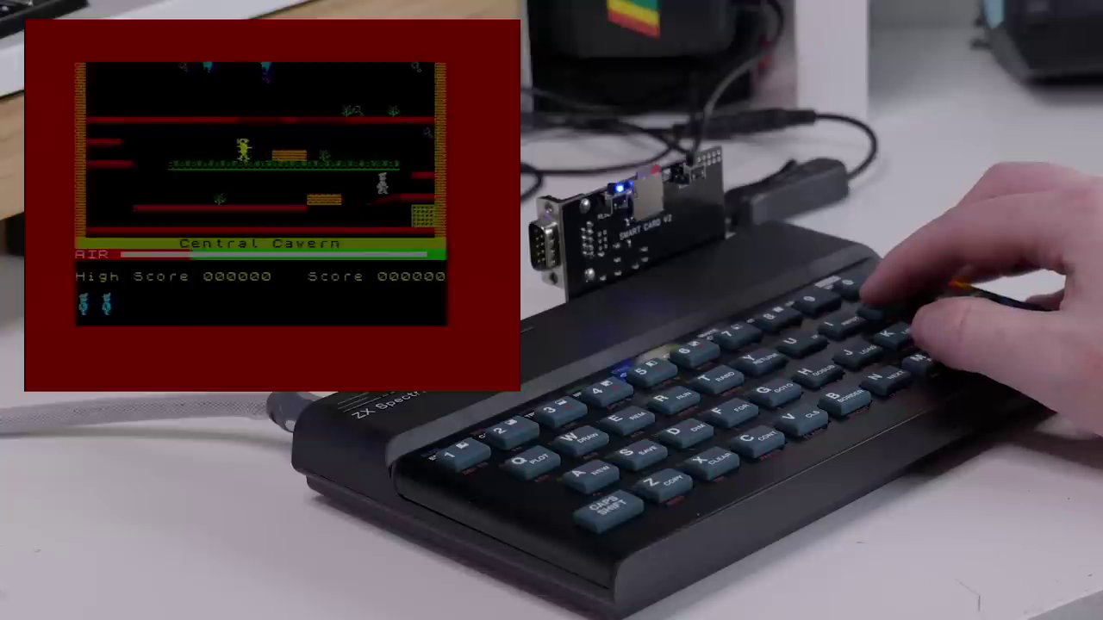
pyautogui.press('o')
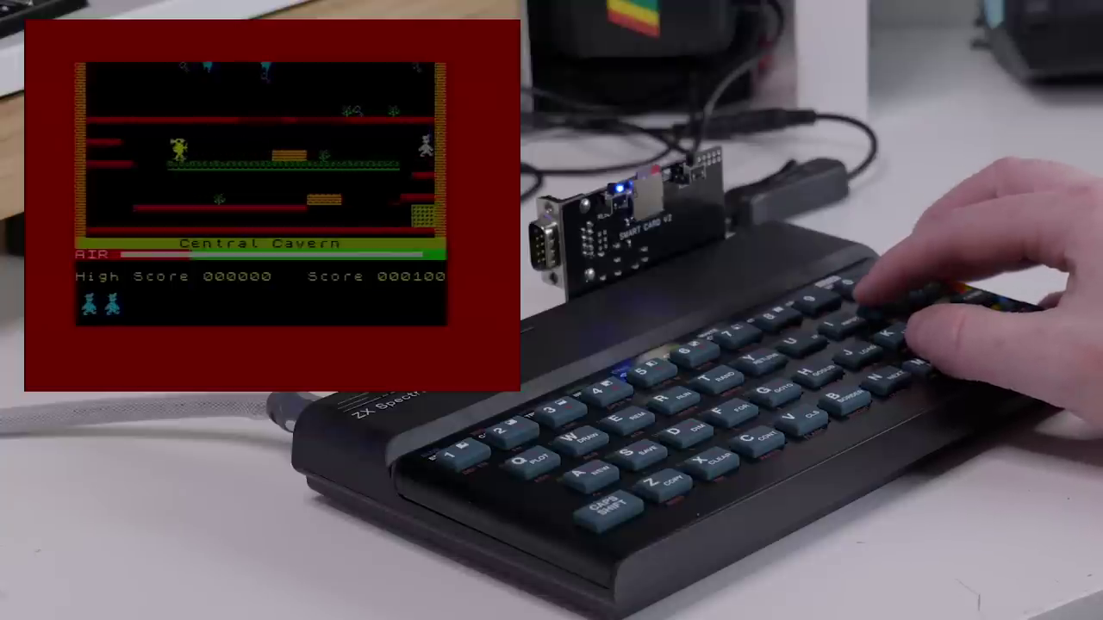
pyautogui.press('p')
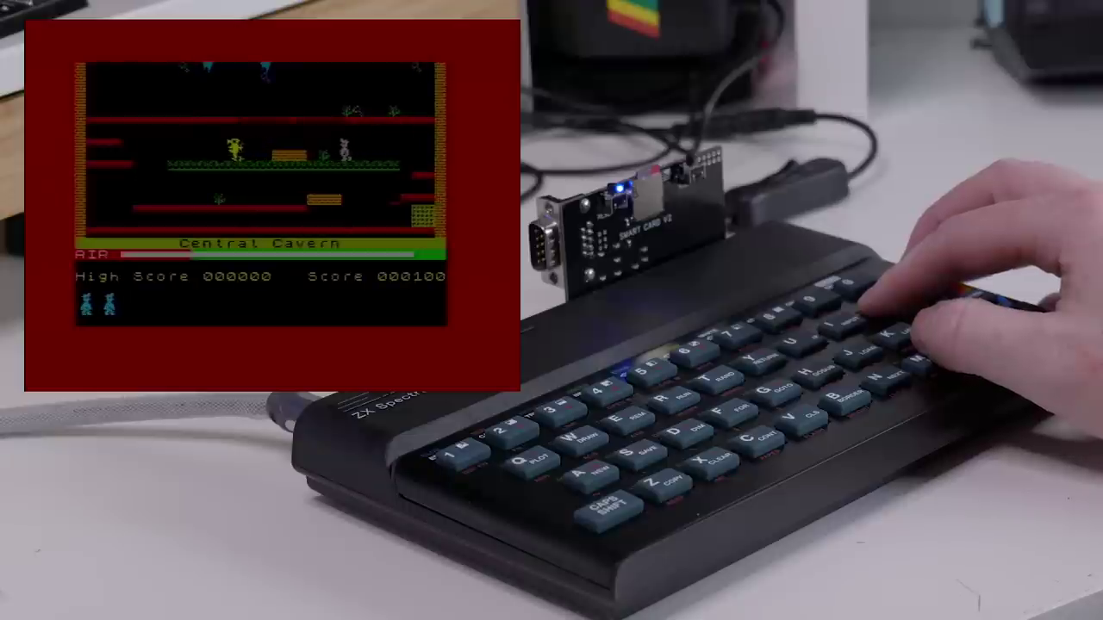
pyautogui.press('o')
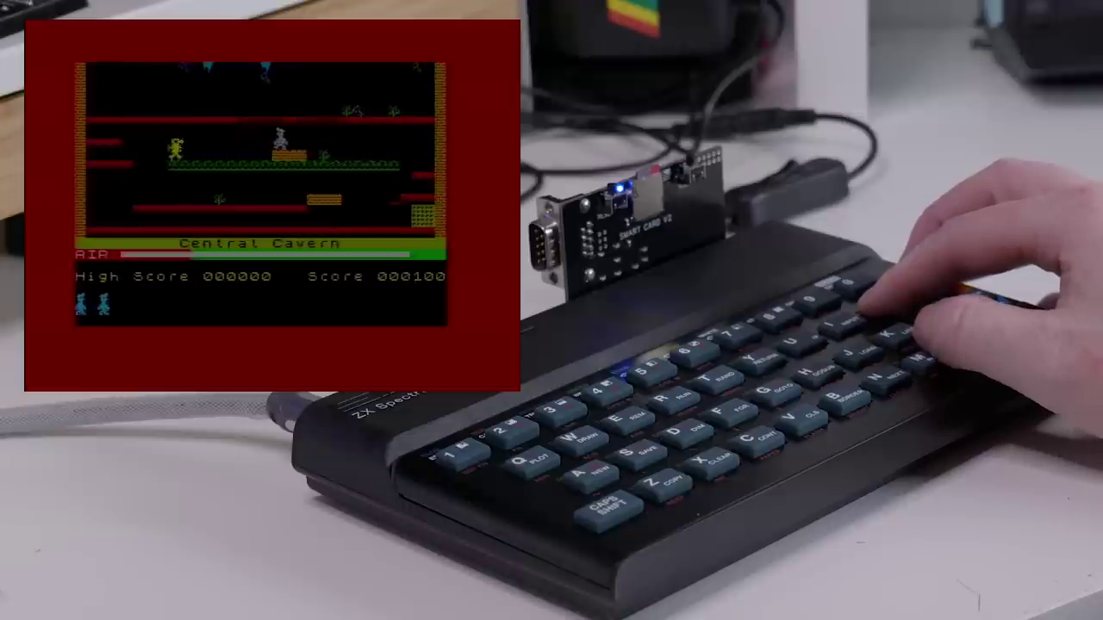
pyautogui.press('p')
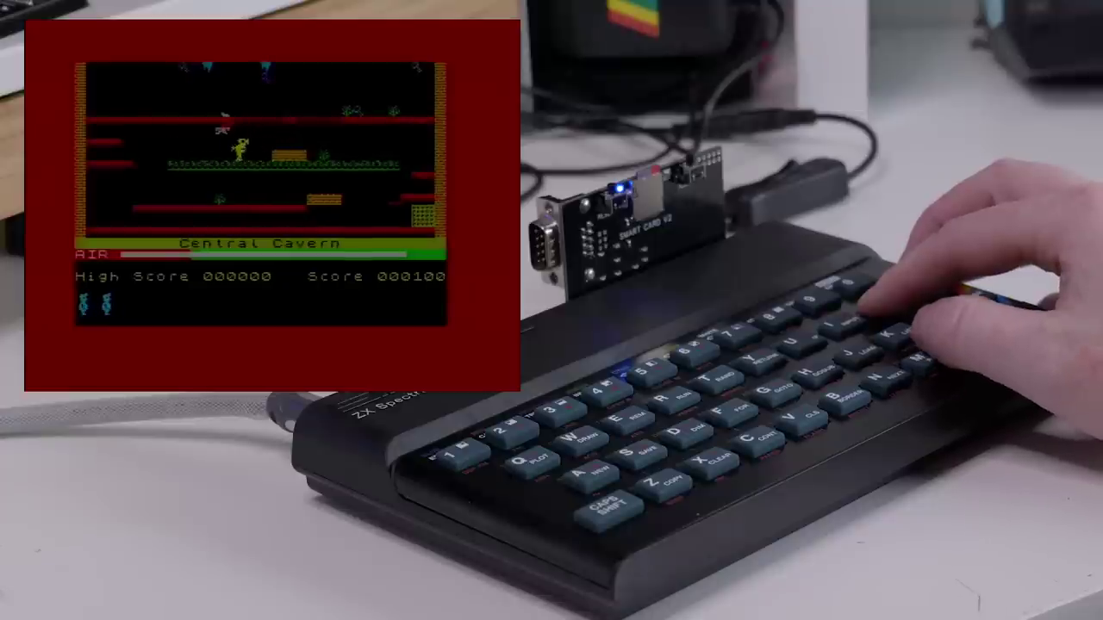
# Jump Willy left and walk him along the conveyor, collecting three more keys
pyautogui.press('space')
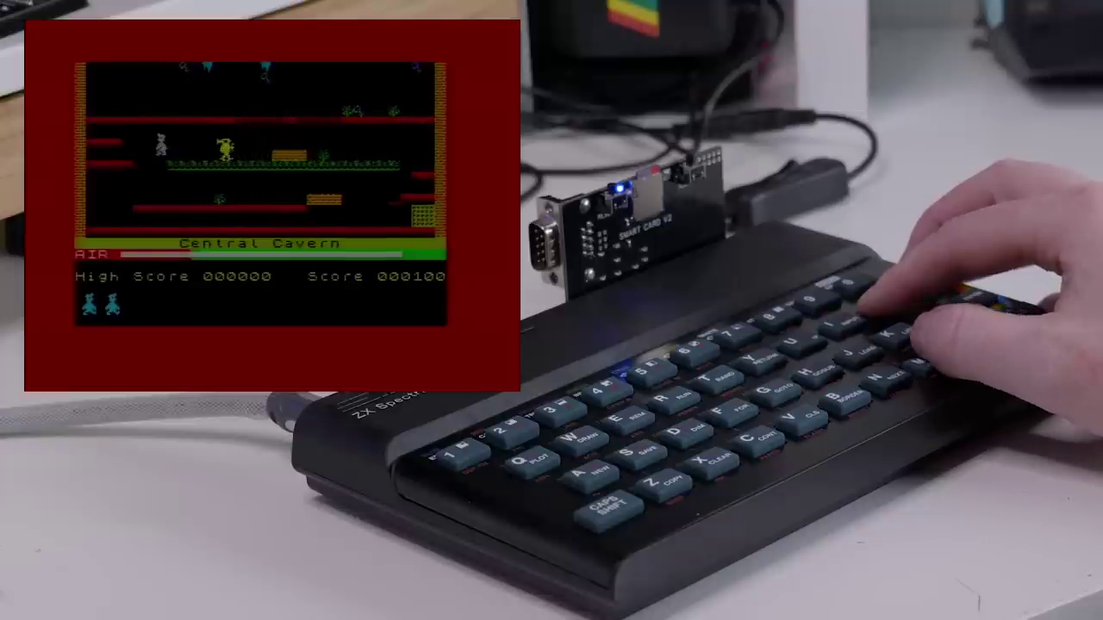
pyautogui.press('o')
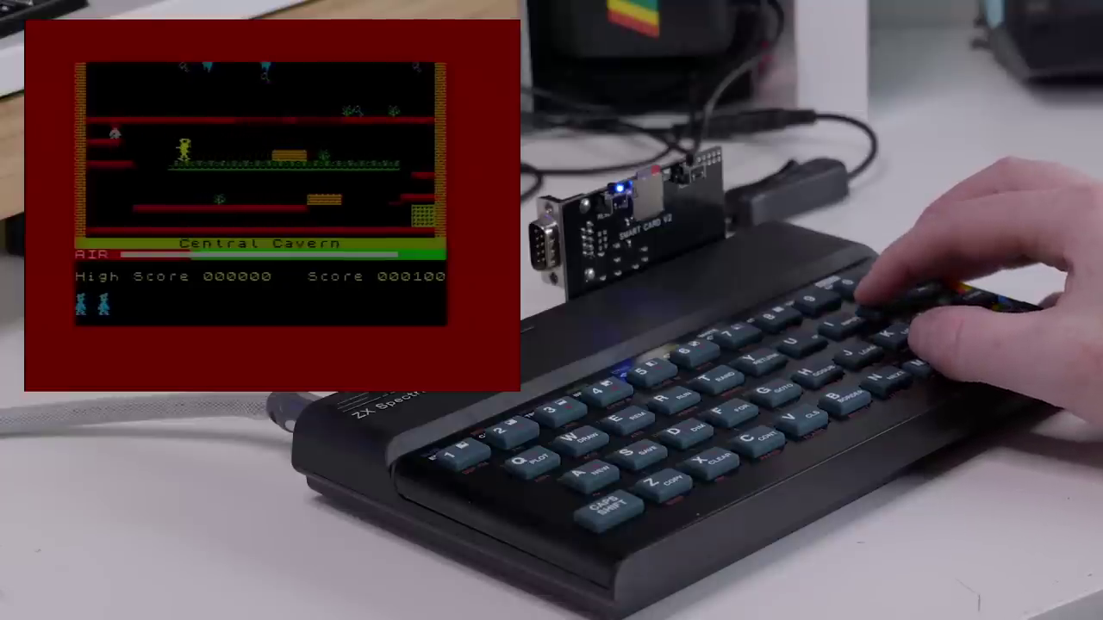
pyautogui.press('p')
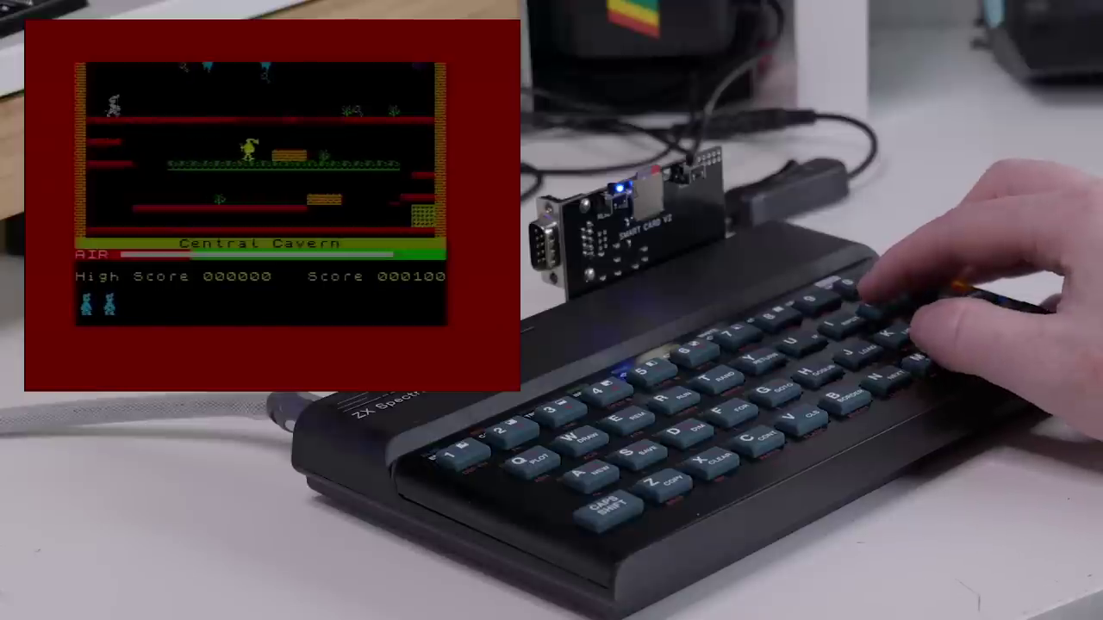
pyautogui.press('o')
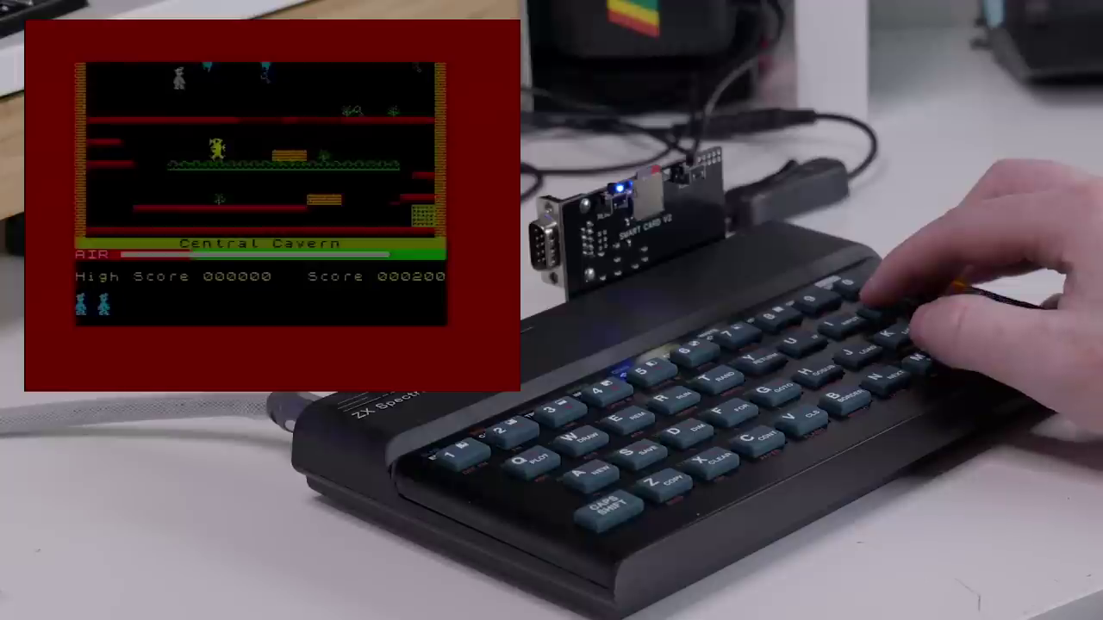
pyautogui.press('p')
pyautogui.press('p')
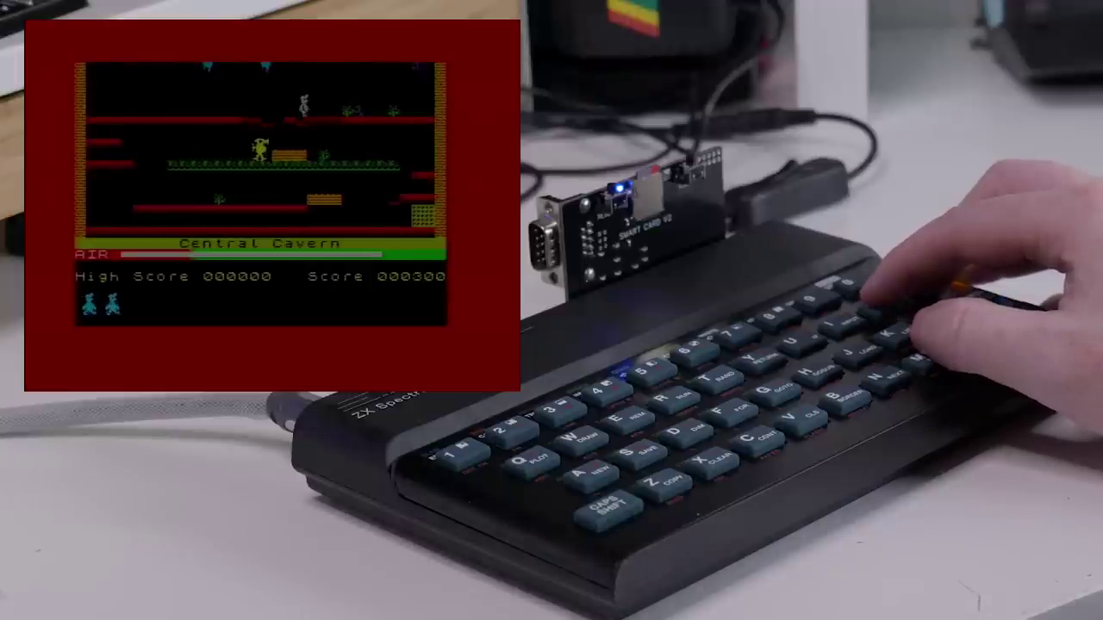
pyautogui.press('o')
pyautogui.press('p')
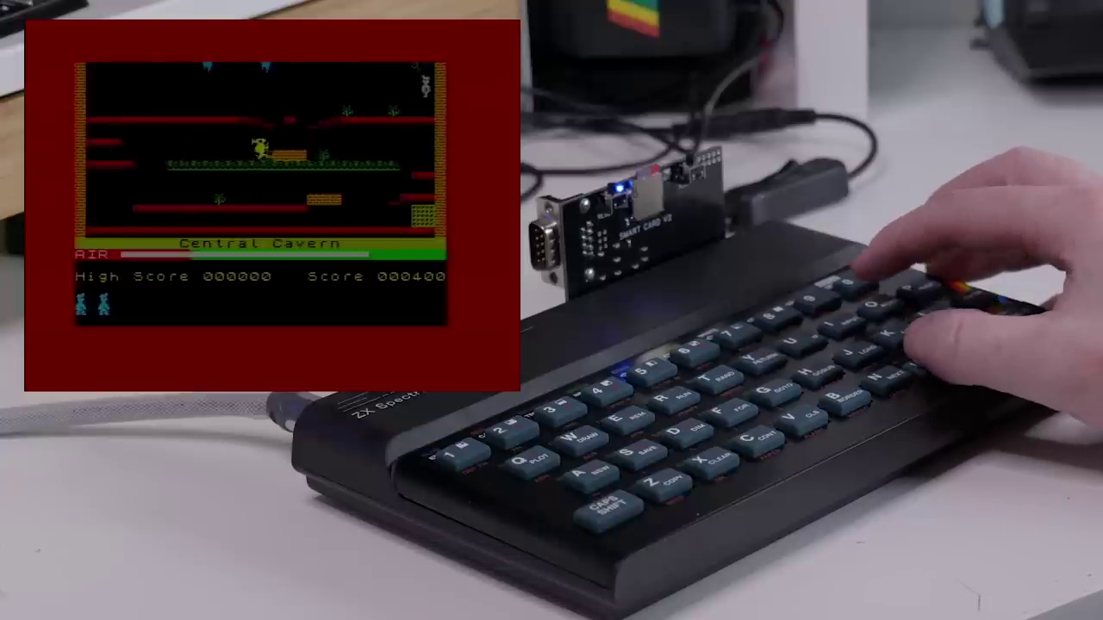
pyautogui.press('o')
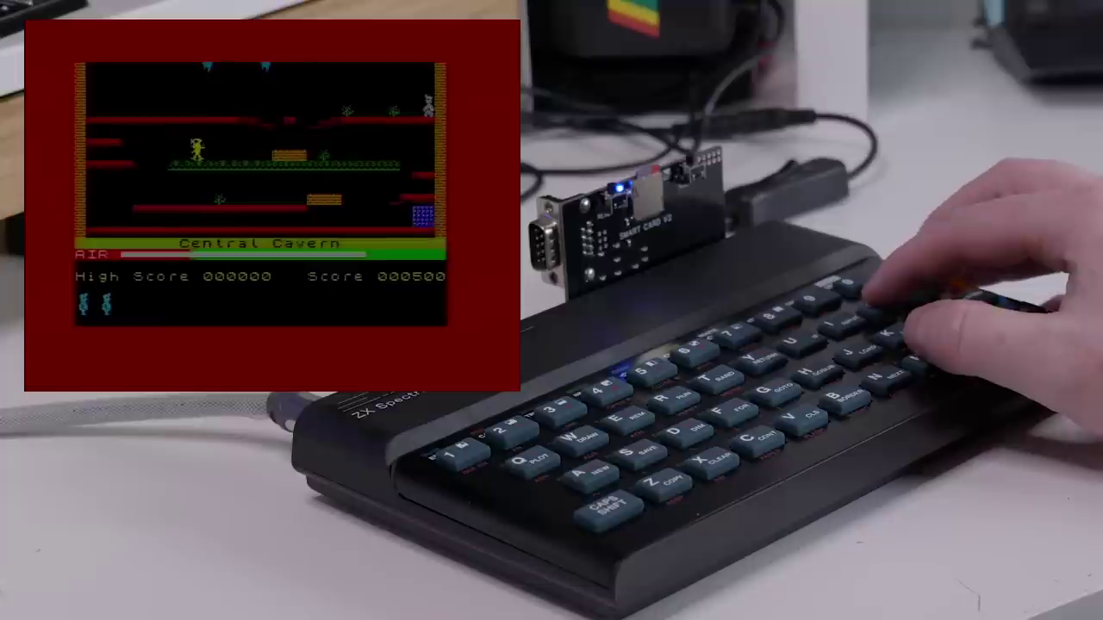
# Walk Willy along the platforms, drop to the lower one and jump back up, reaching score 000500
pyautogui.press('p')
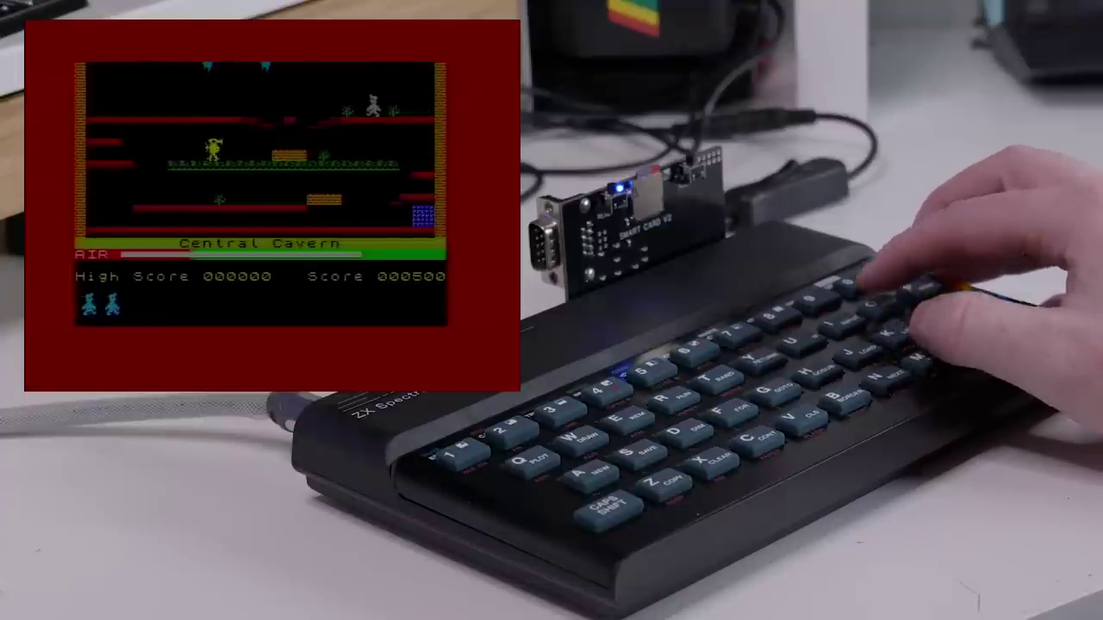
pyautogui.press('p')
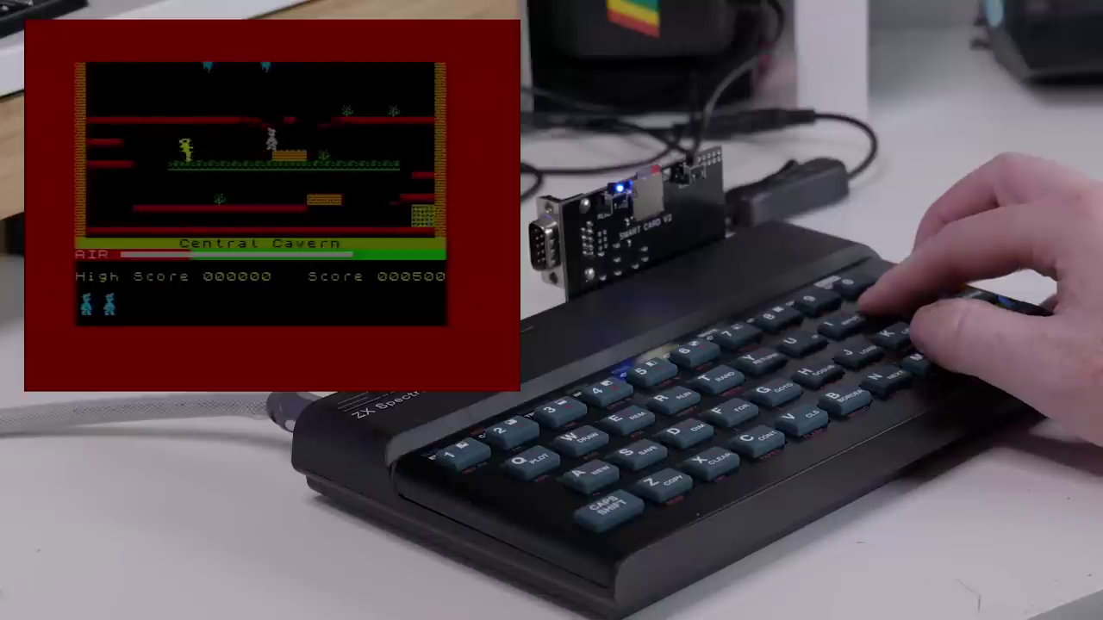
pyautogui.press('o')
pyautogui.press('p')
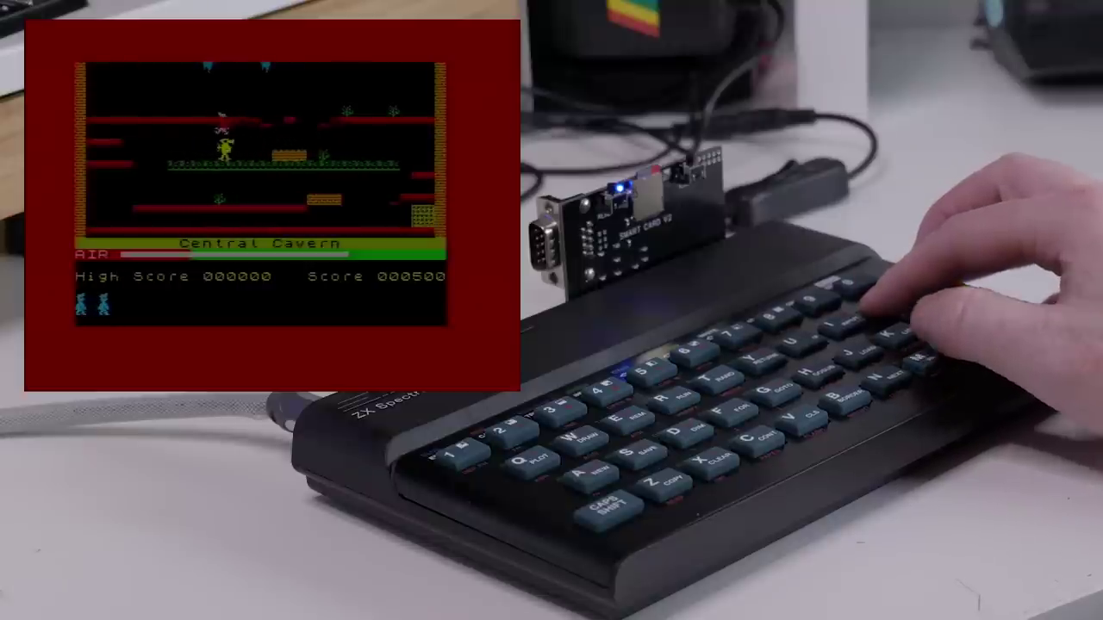
pyautogui.press('o')
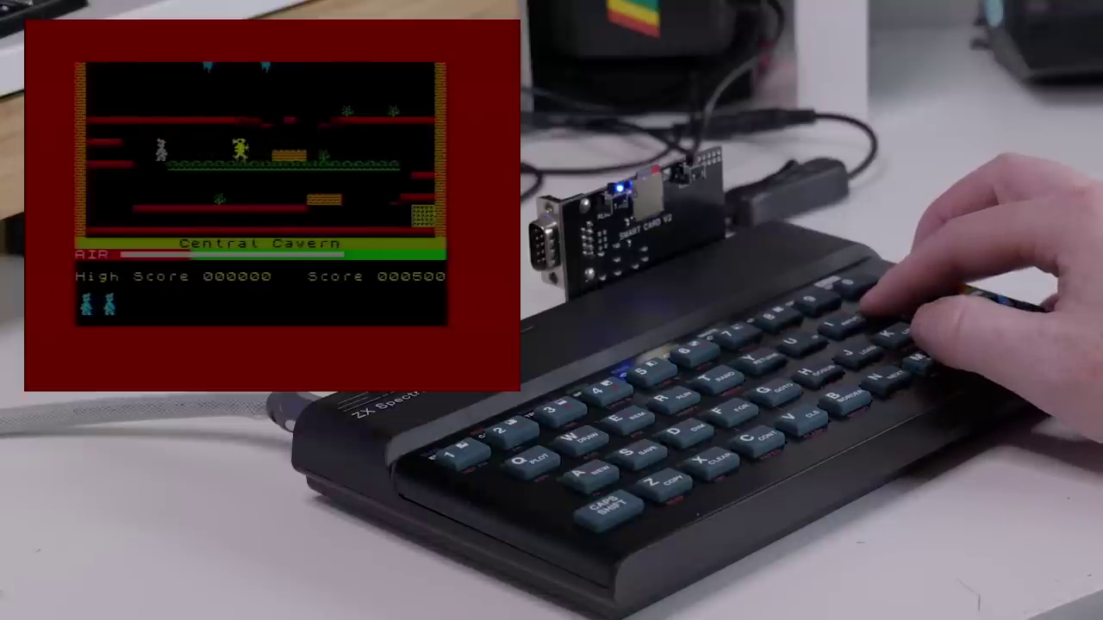
pyautogui.press('p')
pyautogui.press('space')
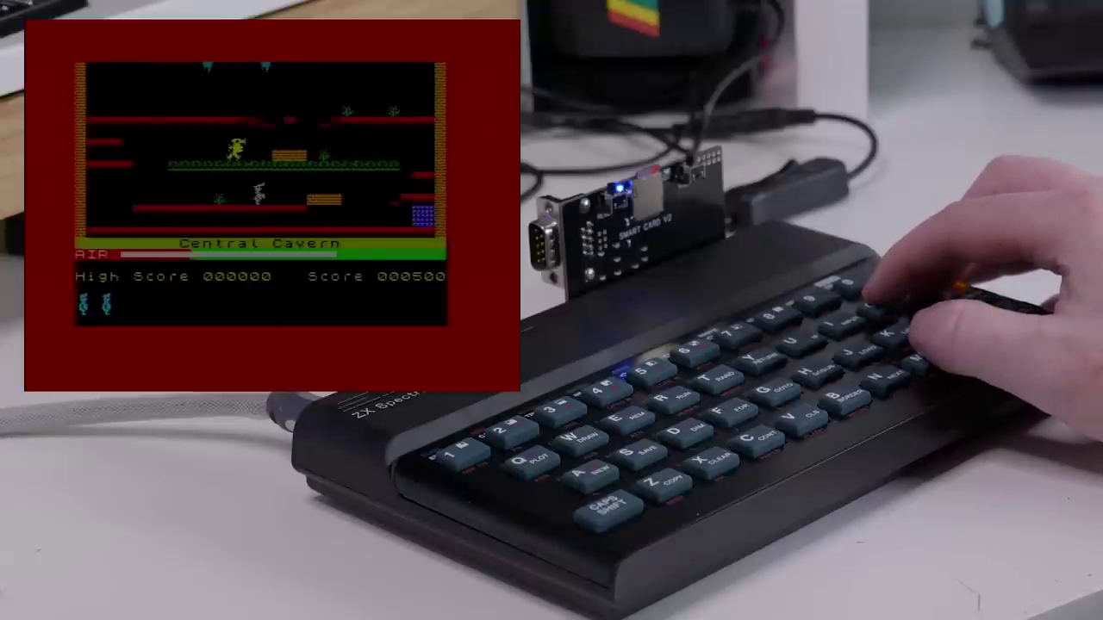
pyautogui.press('o')
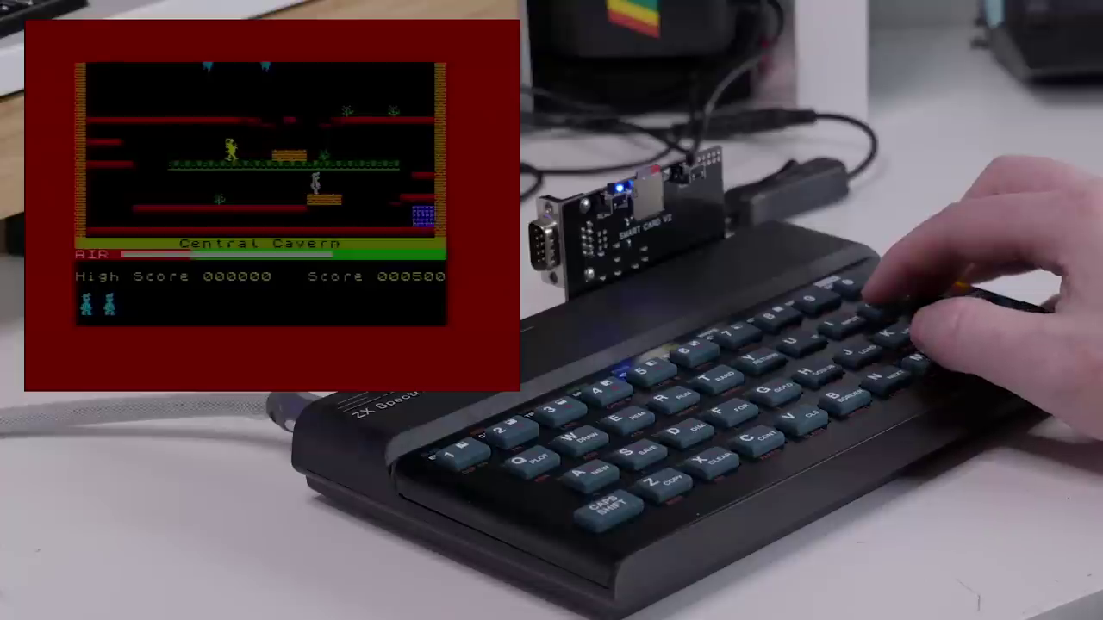
pyautogui.press('p')
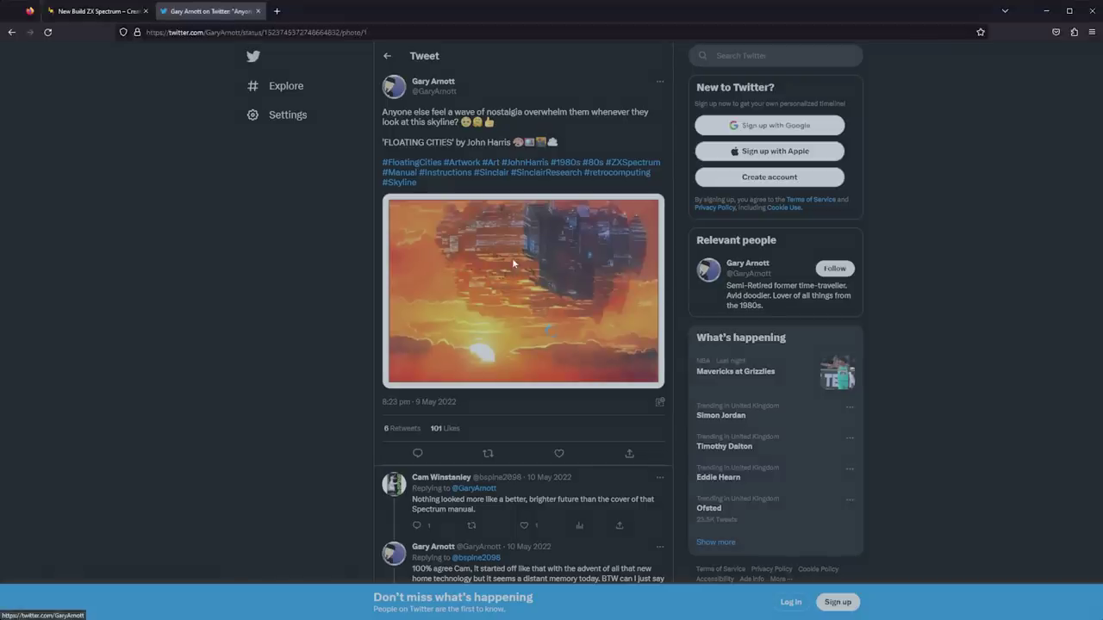
# Open the tweet's 'FLOATING CITIES' artwork full size in the photo viewer
pyautogui.click(512, 264)
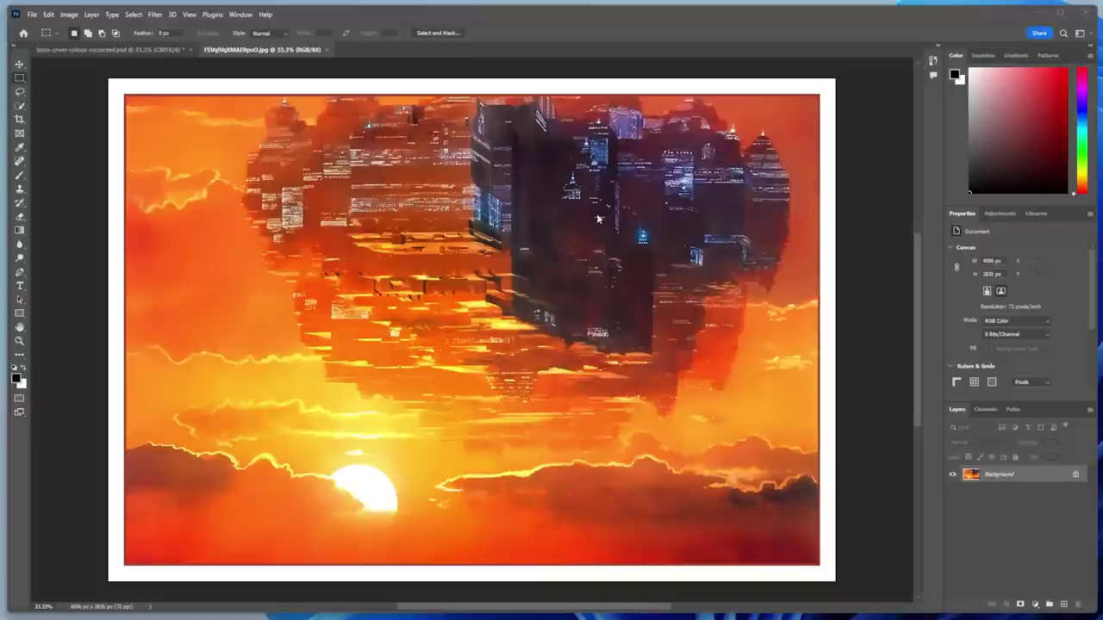
# Convert the artwork to CMYK Color using the U.S. Web Coated (SWOP) v2 profile, then select the whole canvas
pyautogui.click(68, 15)
pyautogui.moveTo(73, 31)
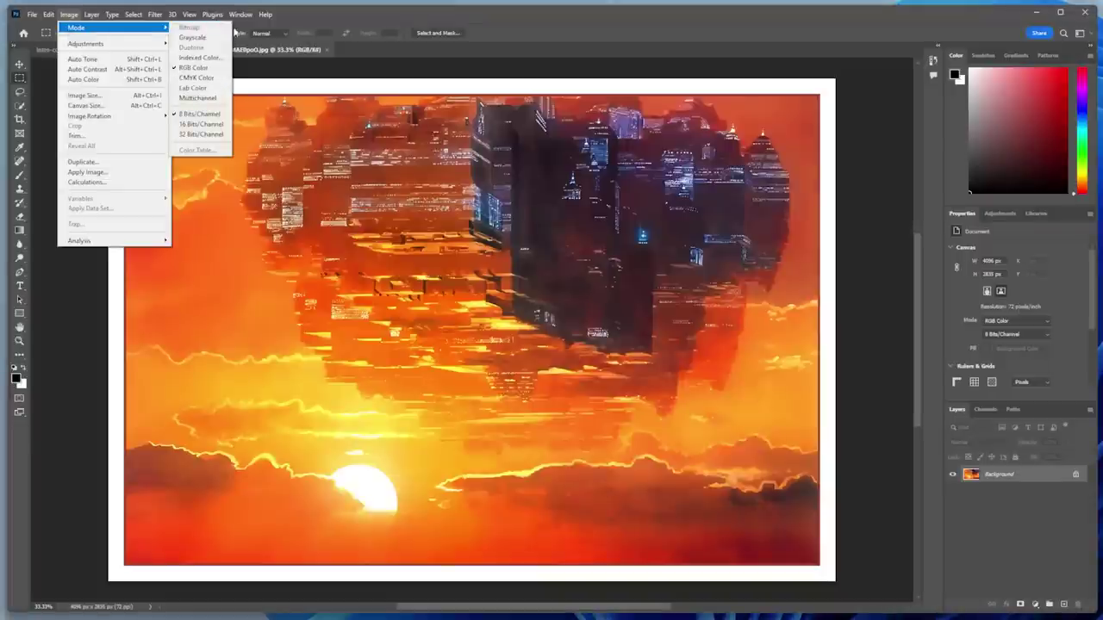
pyautogui.click(197, 77)
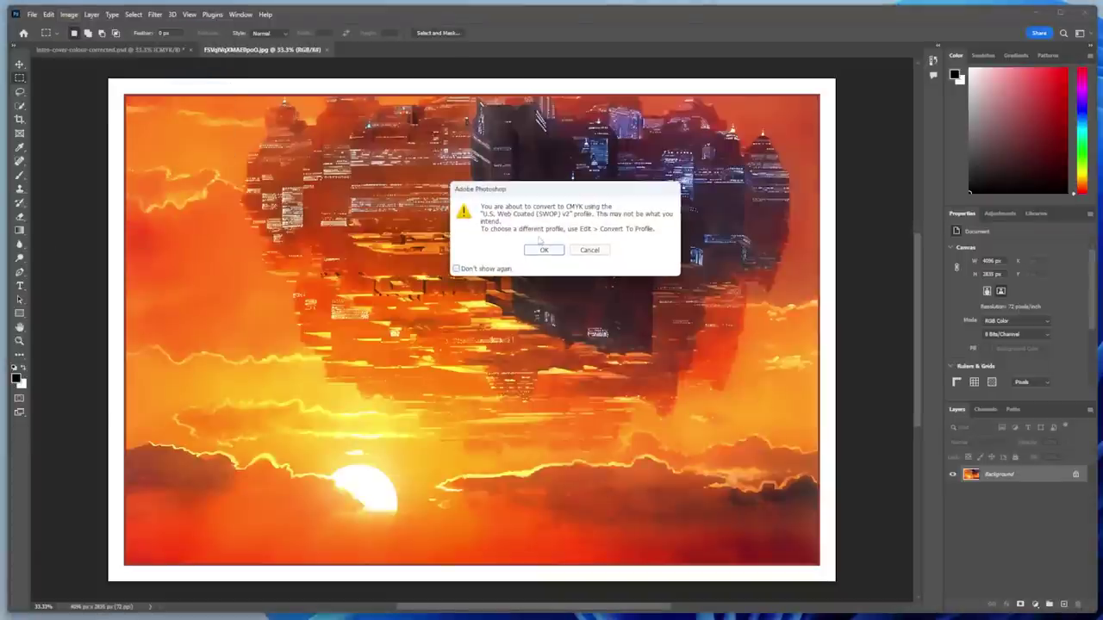
pyautogui.click(544, 251)
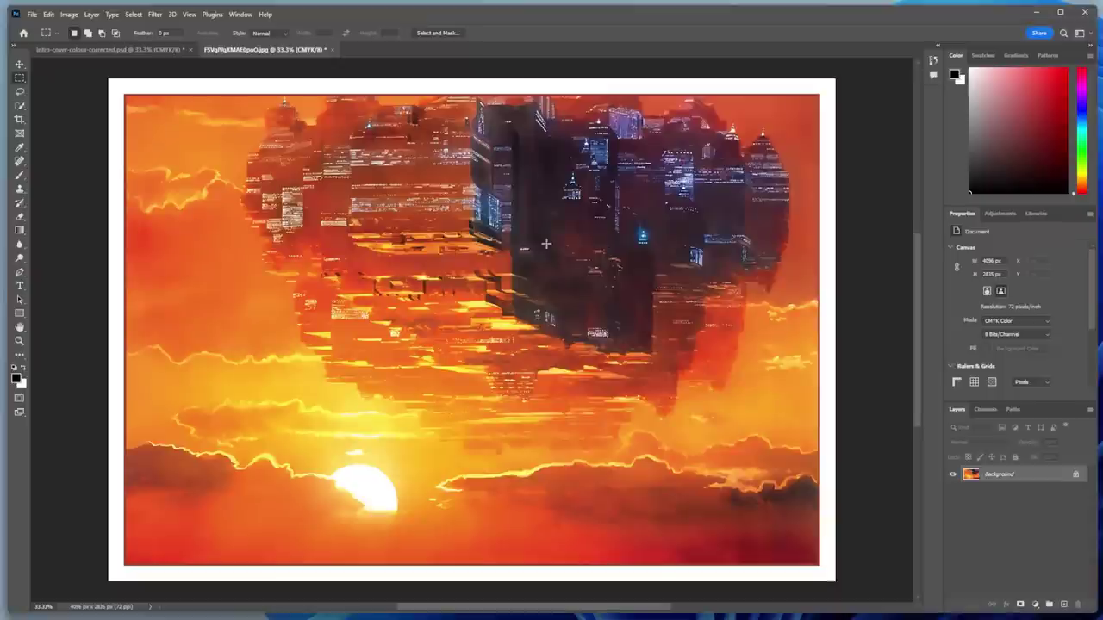
pyautogui.hotkey('ctrl', 'a')
pyautogui.click(49, 15)
# Flip the artwork horizontally and clear the selection
pyautogui.moveTo(95, 260)
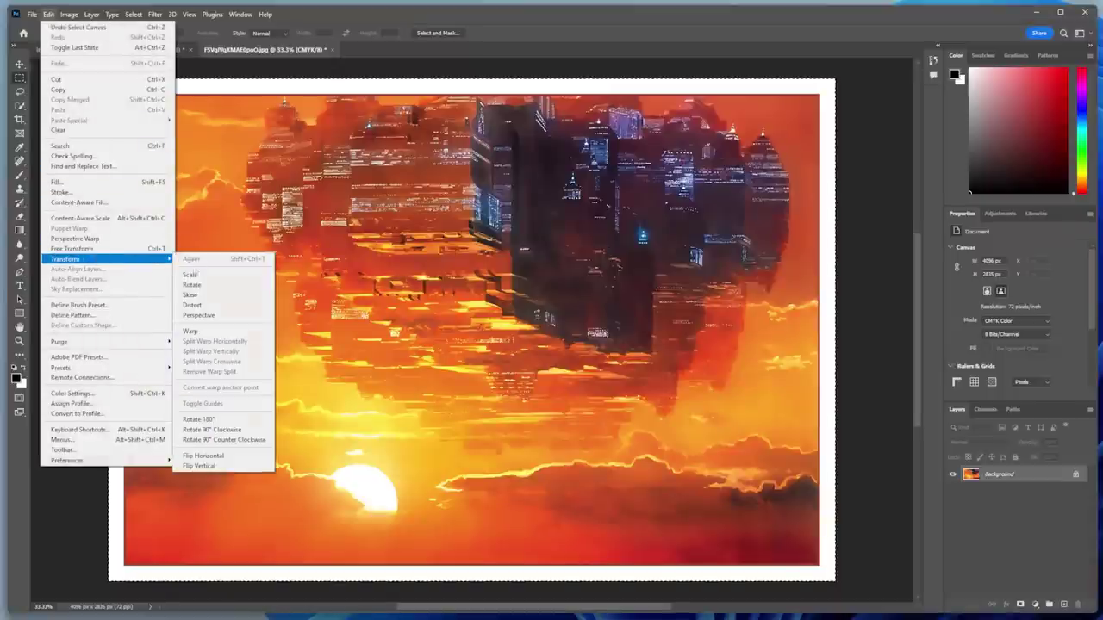
pyautogui.click(216, 456)
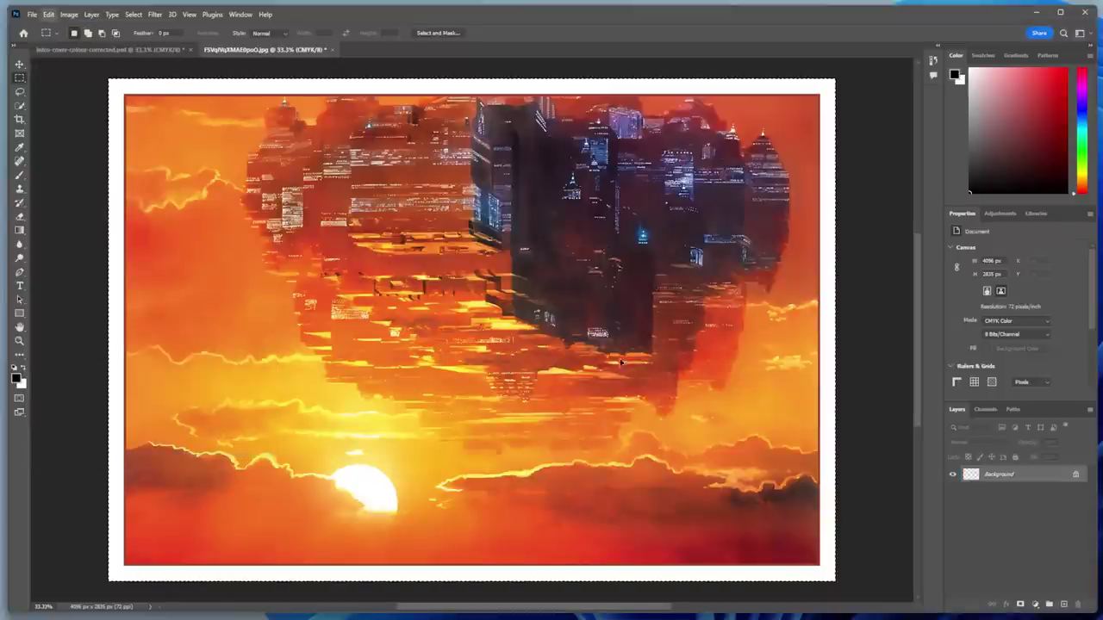
pyautogui.hotkey('ctrl', 'd')
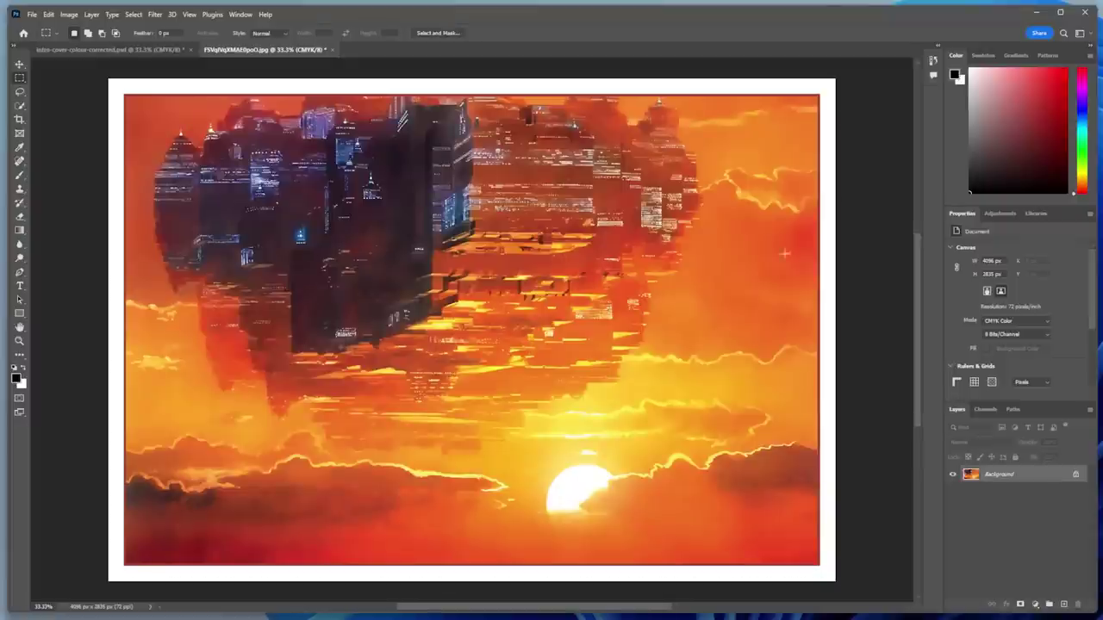
# Colorize the image orange with Hue/Saturation: hue 31, saturation +86, lightness +24
pyautogui.hotkey('ctrl', 'u')
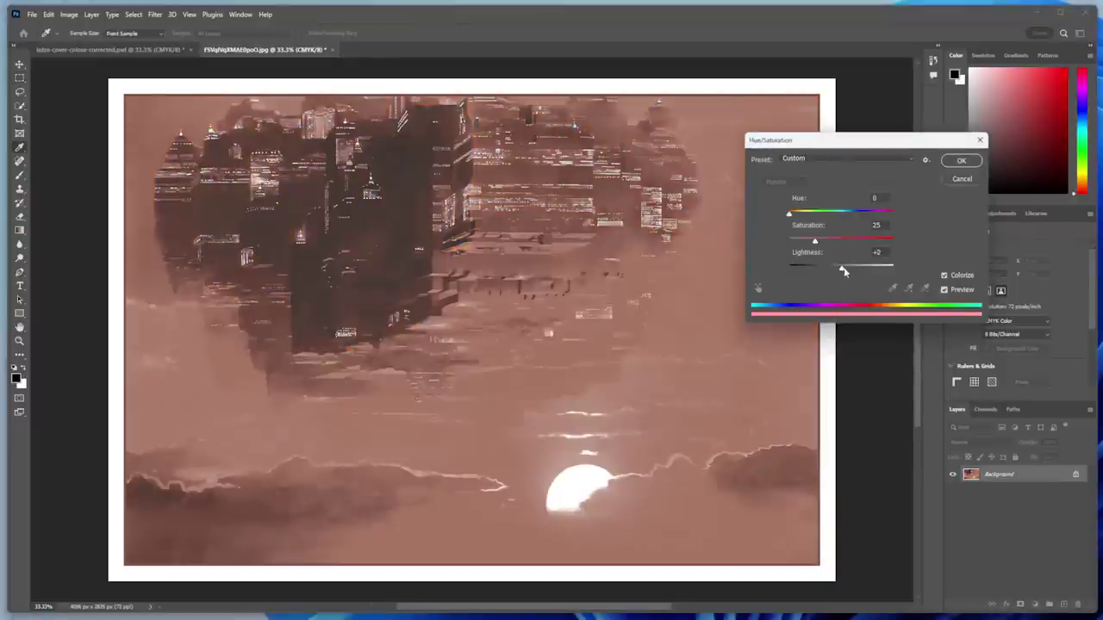
pyautogui.moveTo(843, 271); pyautogui.dragTo(854, 270)
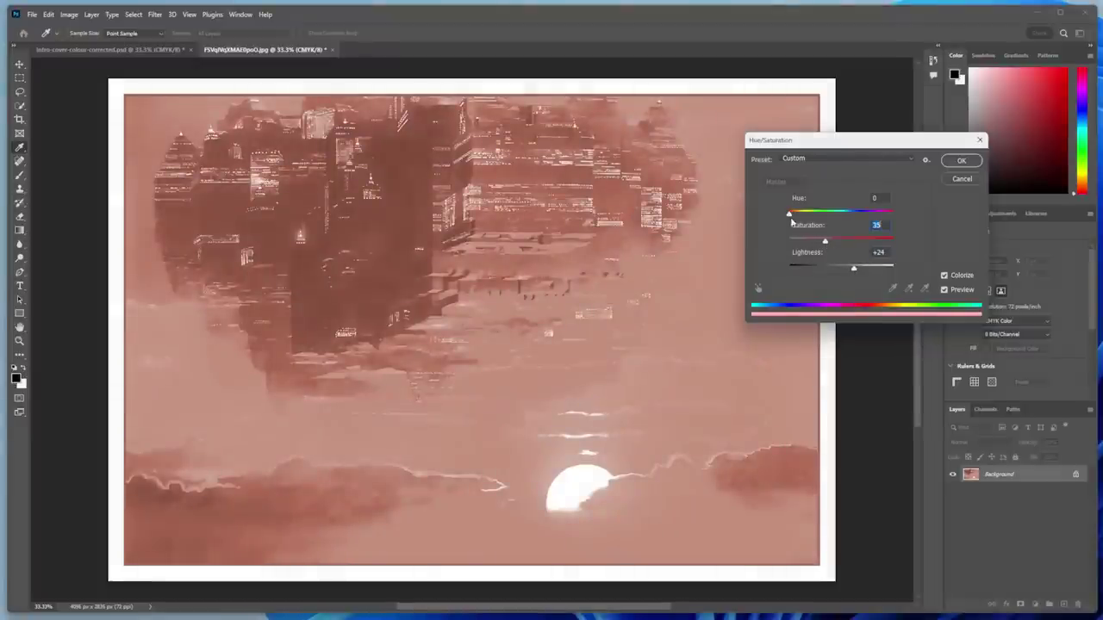
pyautogui.moveTo(789, 214); pyautogui.dragTo(879, 247)
pyautogui.moveTo(800, 216); pyautogui.dragTo(799, 217)
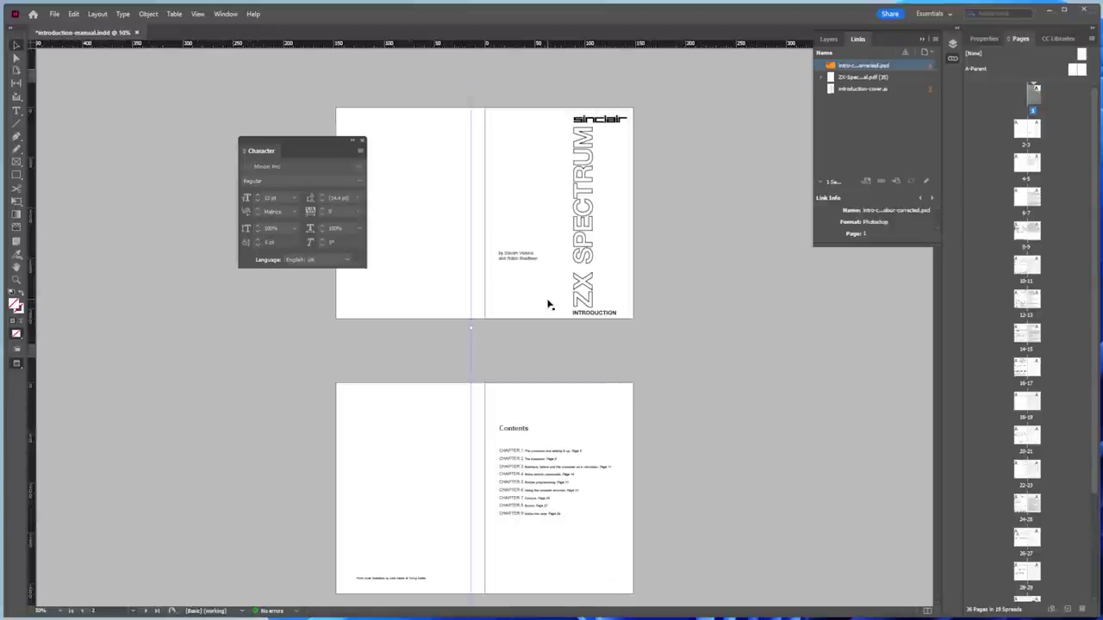
# Reposition the orange artwork inside its frame on the cover page
pyautogui.scroll(5, 552, 310)
pyautogui.moveTo(741, 323); pyautogui.dragTo(517, 284)
pyautogui.moveTo(612, 274); pyautogui.dragTo(552, 276)
pyautogui.click(722, 366)
pyautogui.moveTo(615, 260)
pyautogui.mouseDown()
pyautogui.moveTo(572, 224)
pyautogui.moveTo(653, 261)
pyautogui.moveTo(630, 269)
pyautogui.mouseUp()
# Place introduction-cover.ai over the page and fit it to its frame
pyautogui.hotkey('ctrl', 'd')
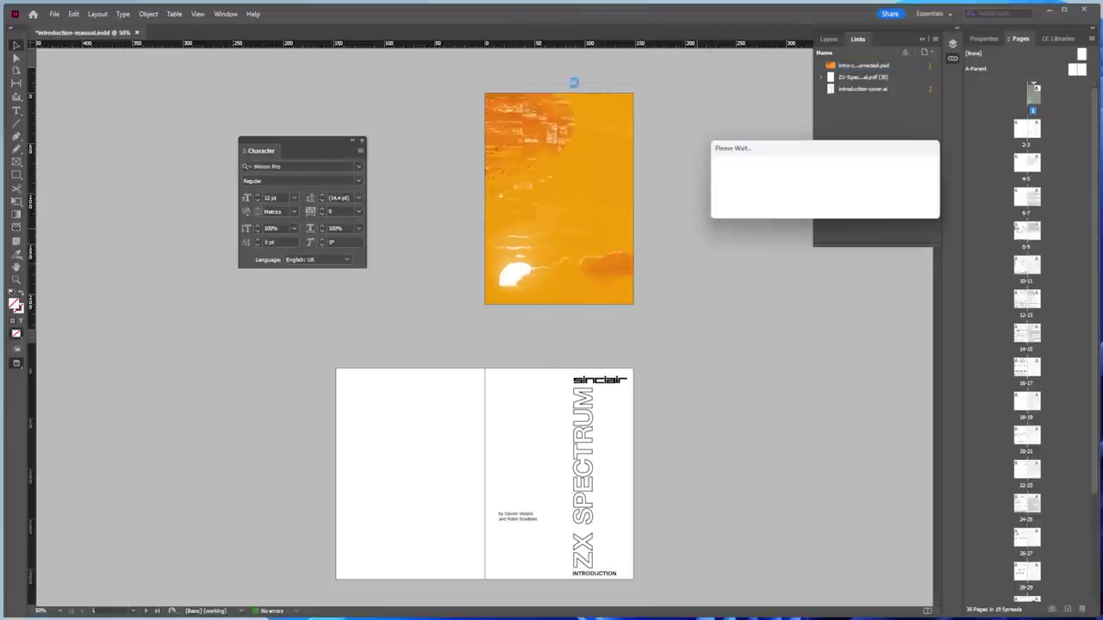
pyautogui.press('Return')
pyautogui.click(543, 96)
pyautogui.hotkey('ctrl', '=')
pyautogui.moveTo(592, 280); pyautogui.dragTo(367, 529)
pyautogui.moveTo(603, 239); pyautogui.dragTo(546, 239)
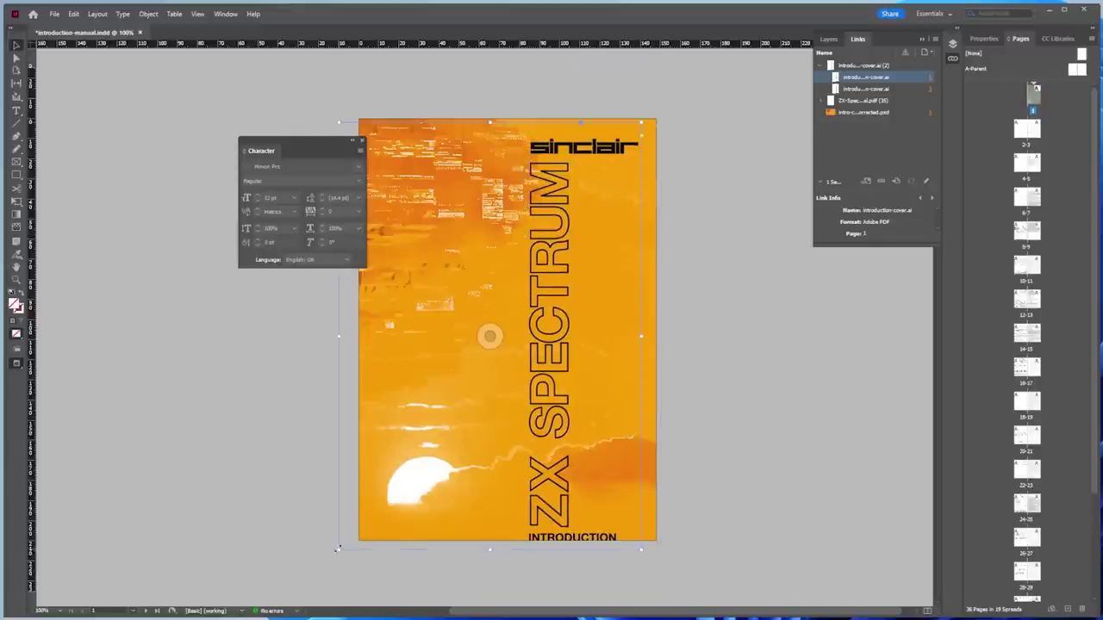
pyautogui.hotkey('ctrl', 'alt', 'shift', 'e')
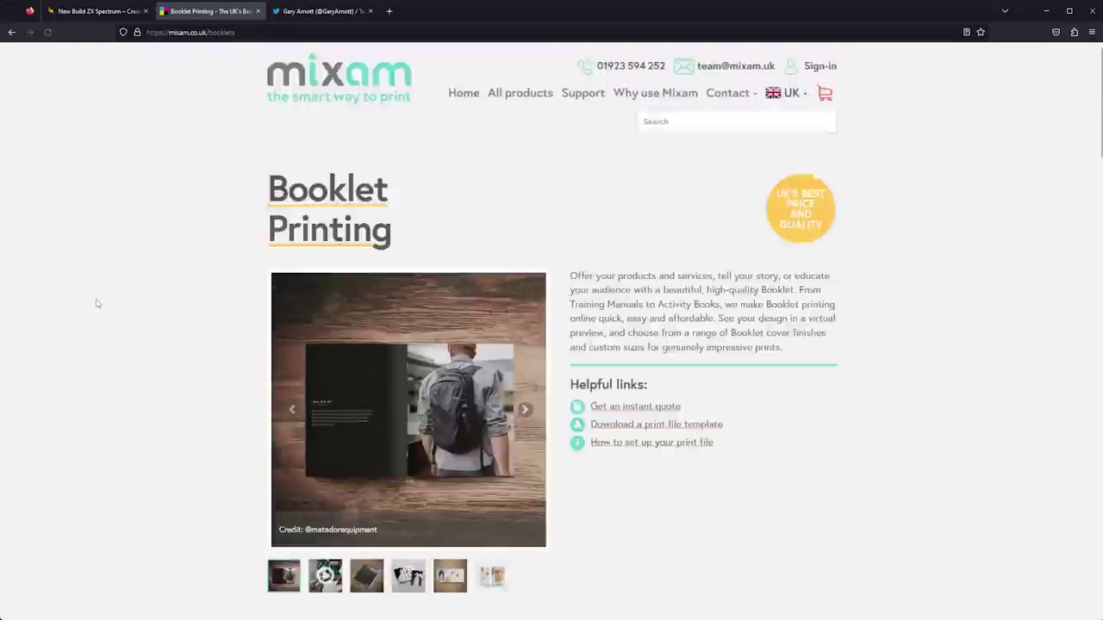
pyautogui.scroll(-10, 138, 284)
# Set the booklet quantity to 10, add a printed cover and make inner pages greyscale
pyautogui.doubleClick(312, 170)
pyautogui.write('10')
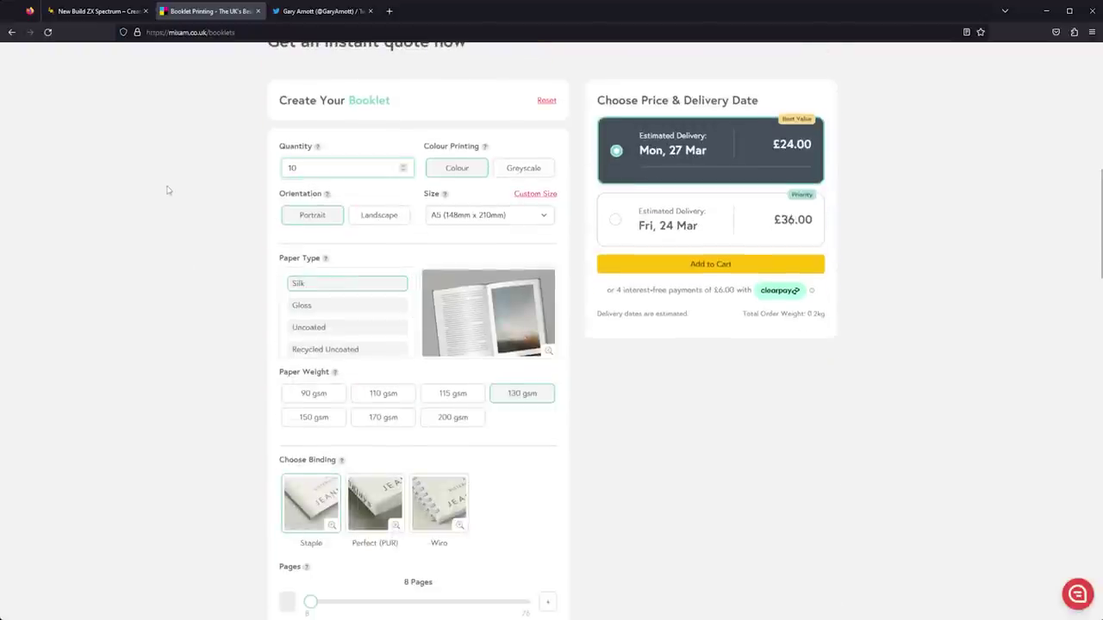
pyautogui.scroll(-3, 167, 187)
pyautogui.click(285, 512)
pyautogui.scroll(3, 209, 334)
pyautogui.click(518, 169)
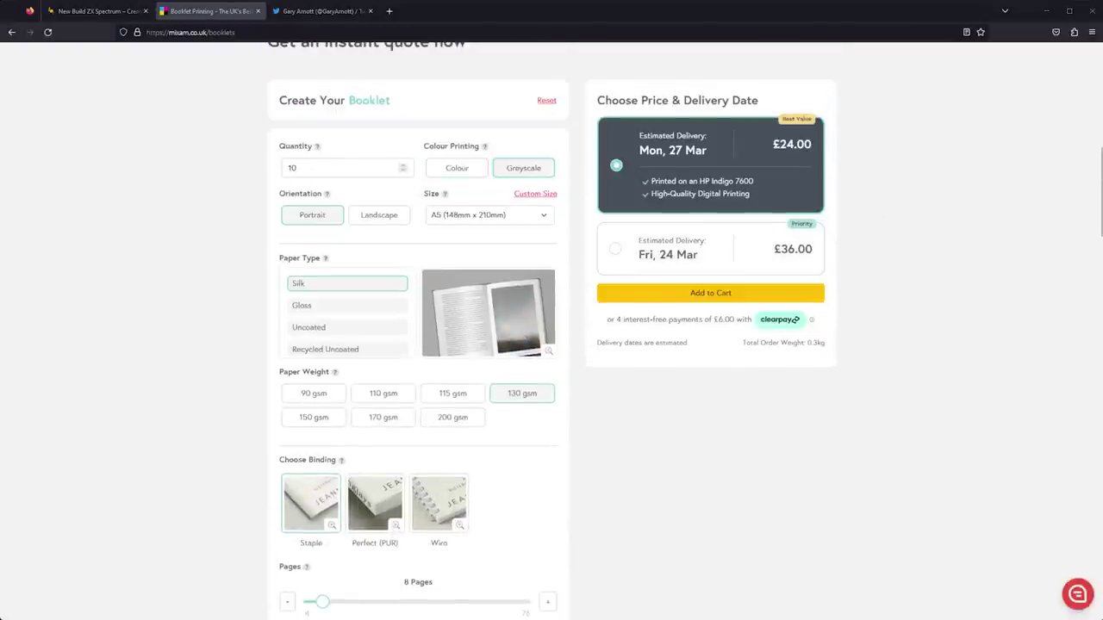
# Choose perfect-bound binding with 212 pages and add the booklet order to the cart
pyautogui.scroll(-1, 284, 405)
pyautogui.click(365, 472)
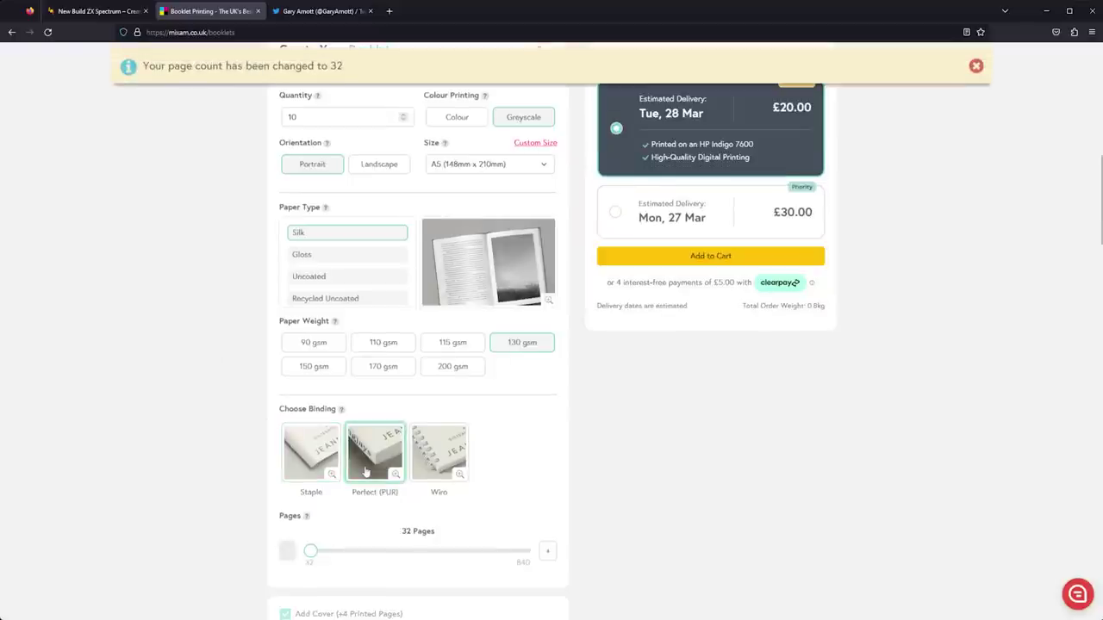
pyautogui.scroll(-3, 184, 299)
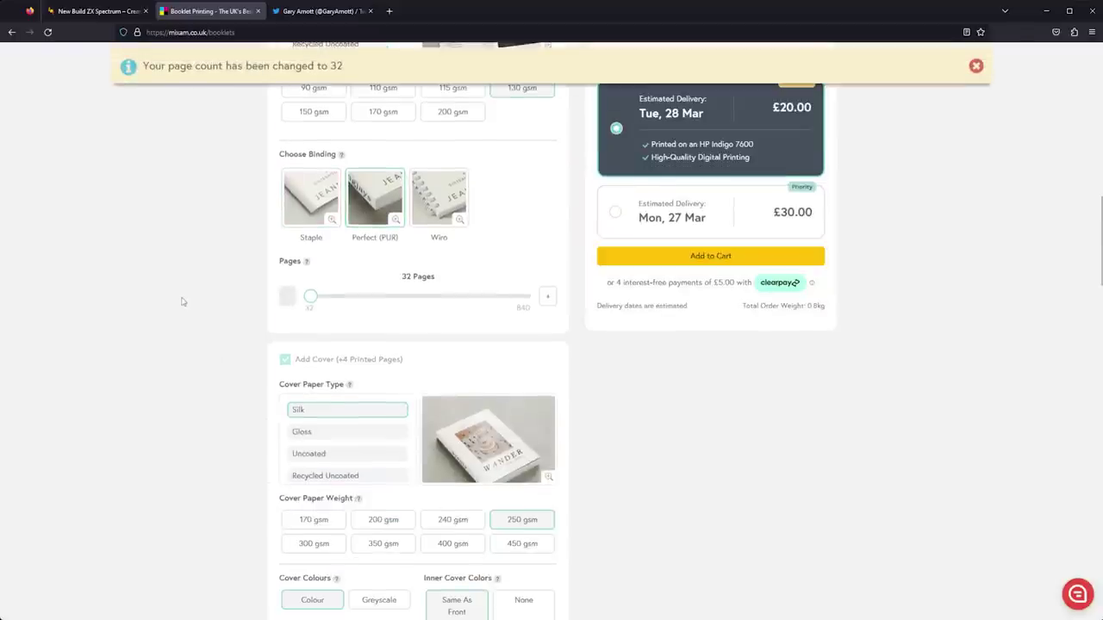
pyautogui.moveTo(310, 298); pyautogui.dragTo(359, 297)
pyautogui.scroll(-2, 181, 320)
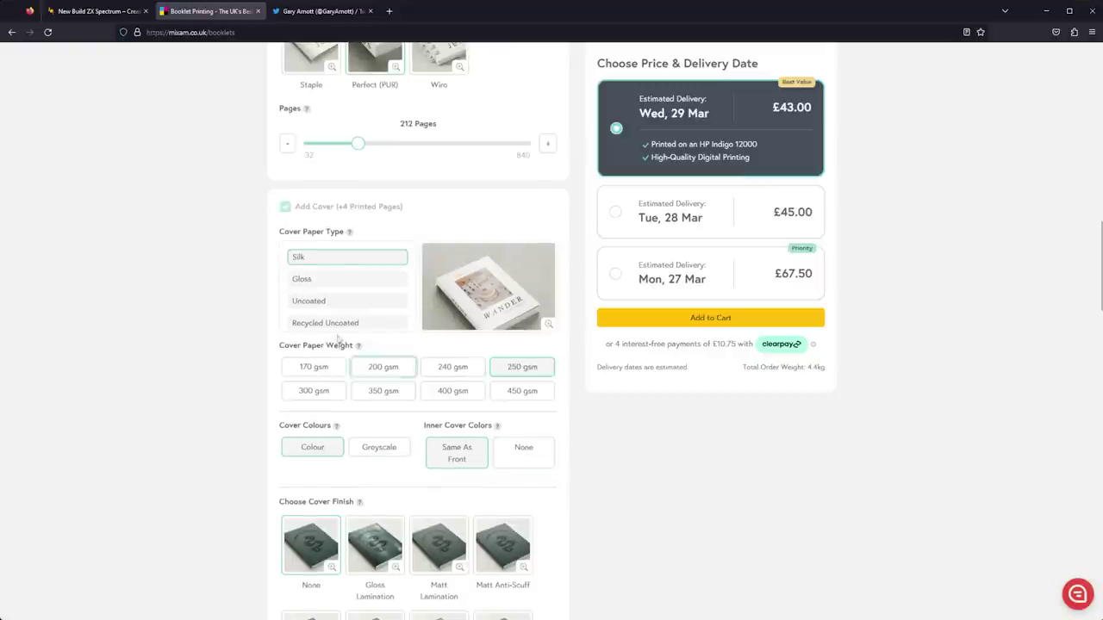
pyautogui.scroll(-4, 222, 312)
pyautogui.scroll(5, 948, 422)
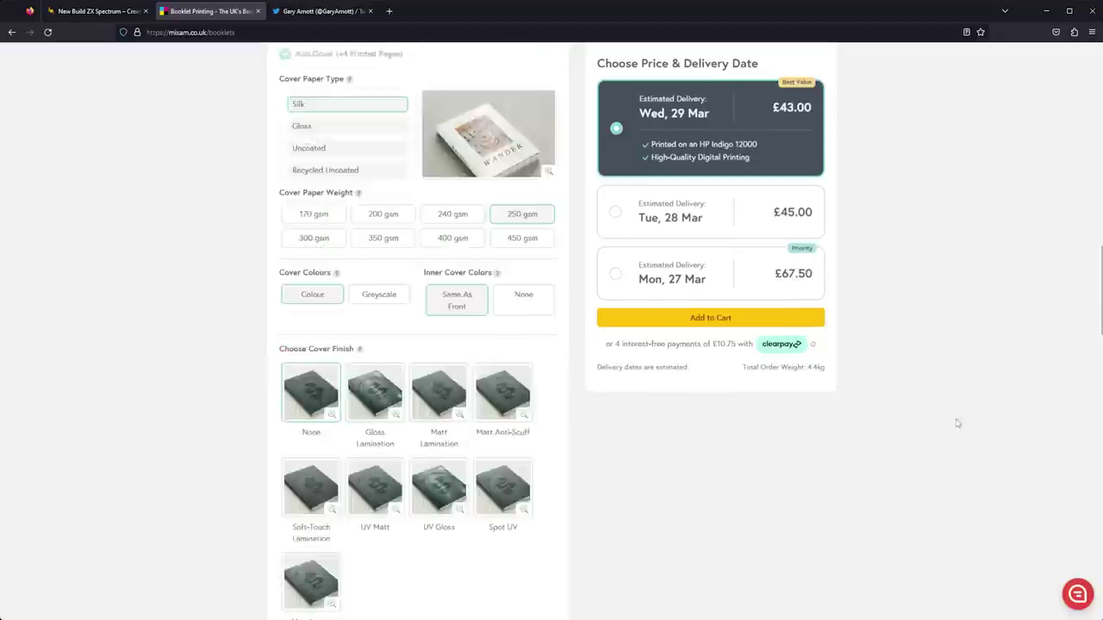
pyautogui.click(715, 436)
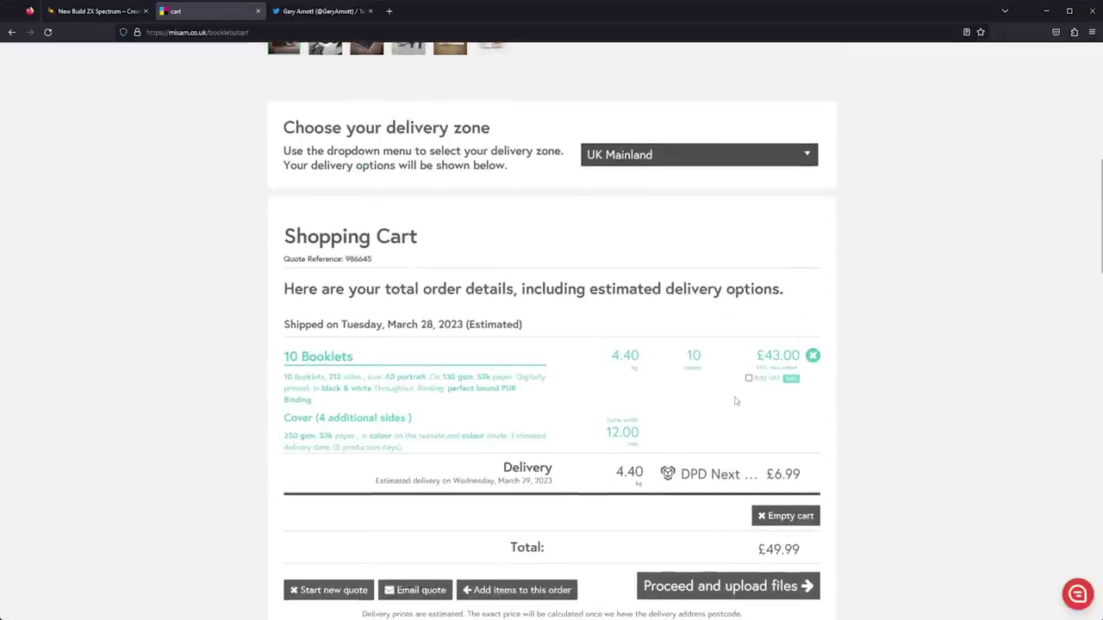
# Proceed from the cart to the artwork upload for basic-manual.pdf and basic-spine.pdf
pyautogui.scroll(-3, 737, 404)
pyautogui.click(726, 433)
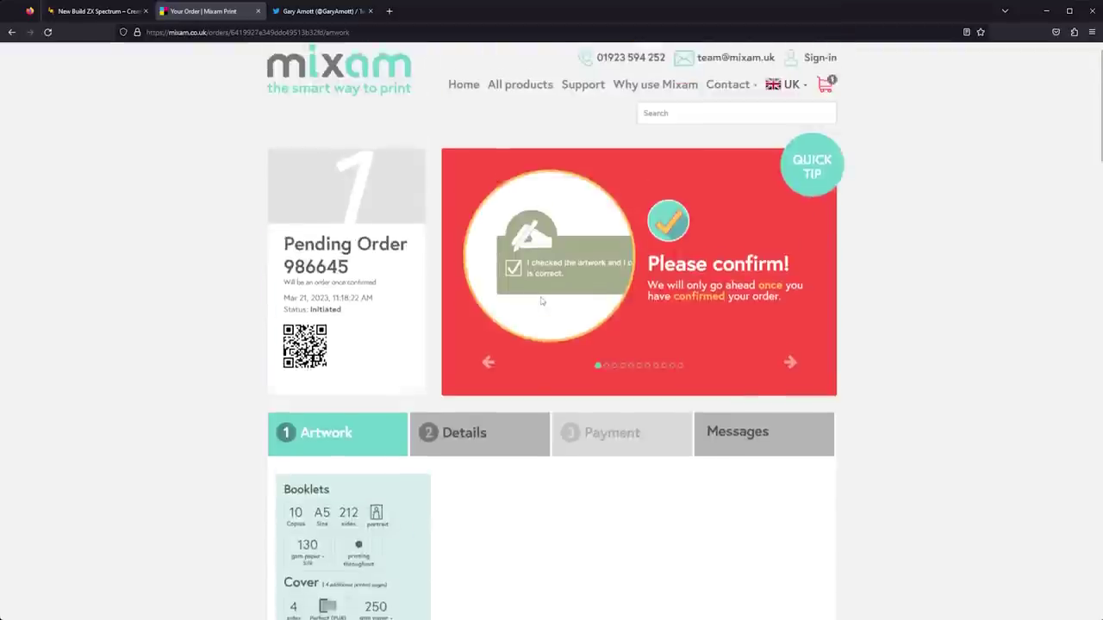
pyautogui.scroll(-10, 542, 300)
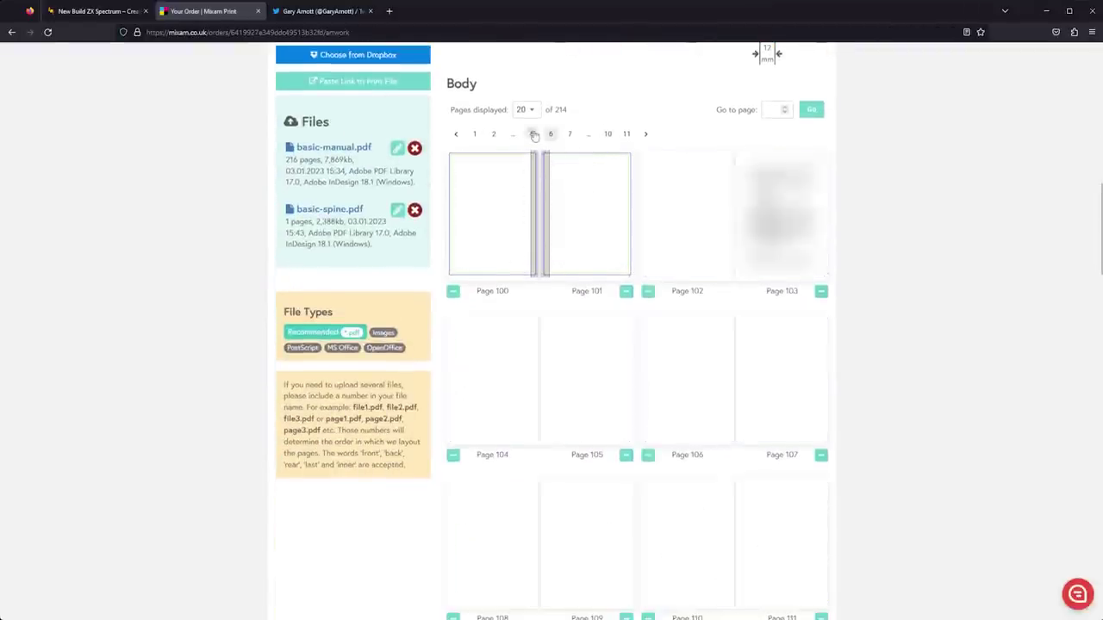
# Preview pages 1 and 7 of the manual from the first thumbnails, then return to the top
pyautogui.click(474, 135)
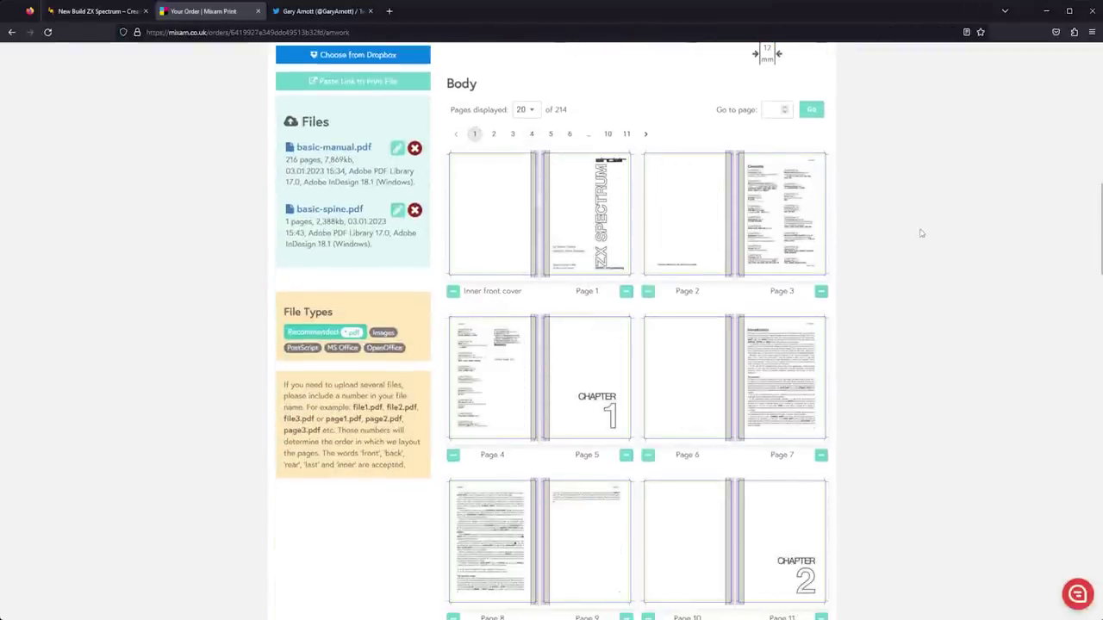
pyautogui.click(669, 266)
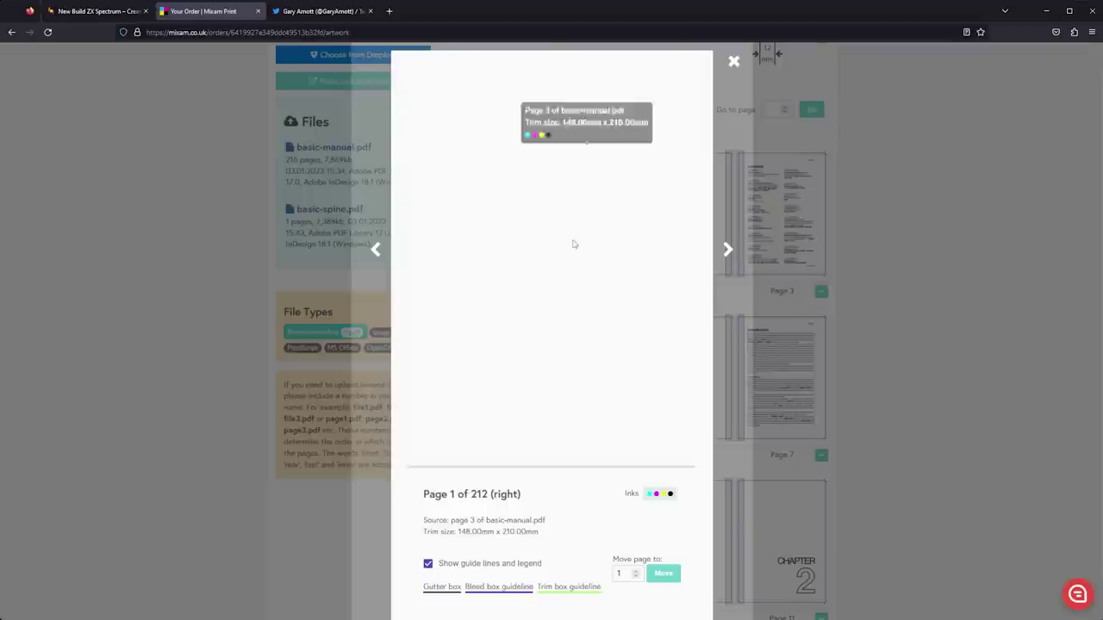
pyautogui.click(734, 59)
pyautogui.click(785, 372)
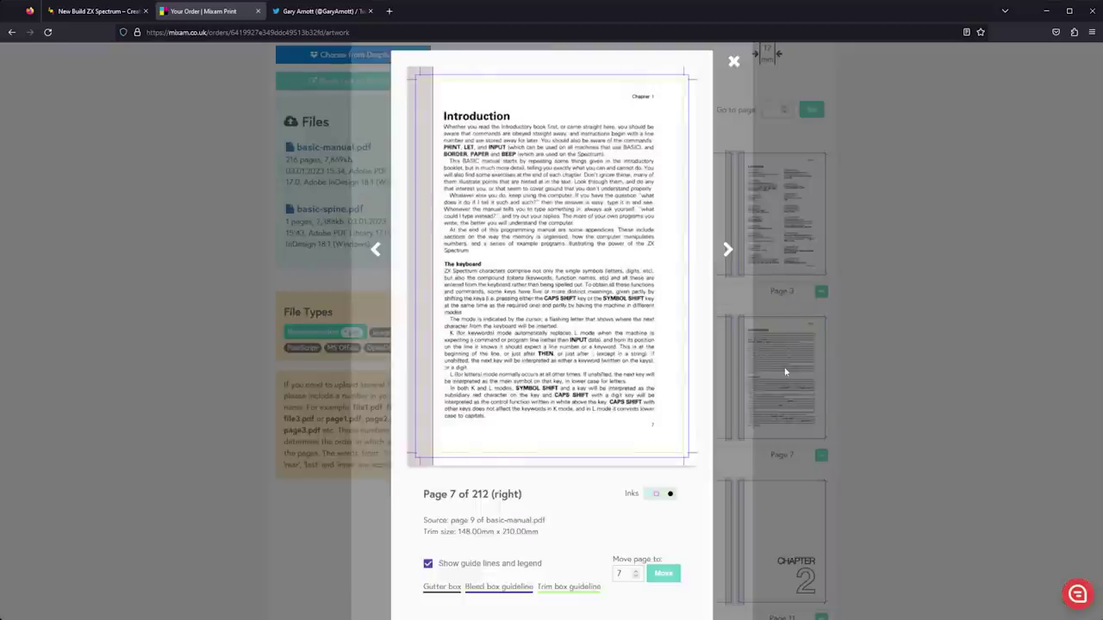
pyautogui.click(733, 60)
pyautogui.scroll(10, 878, 345)
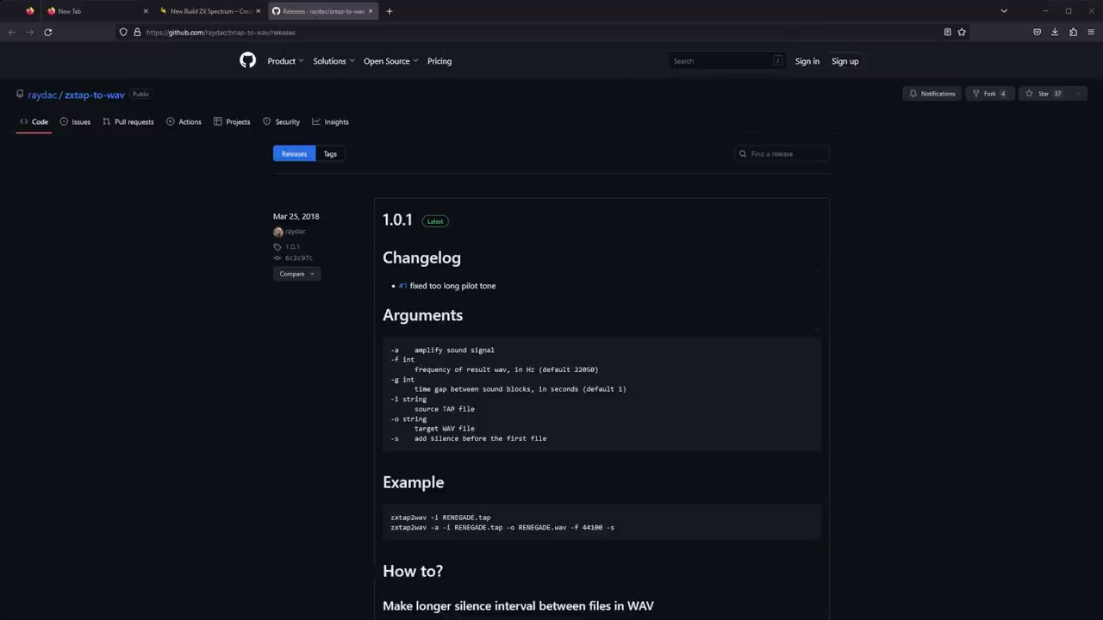
# Scroll the zxtap-to-wav 1.0.1 release page down toward its Assets
pyautogui.scroll(-10, 551, 330)
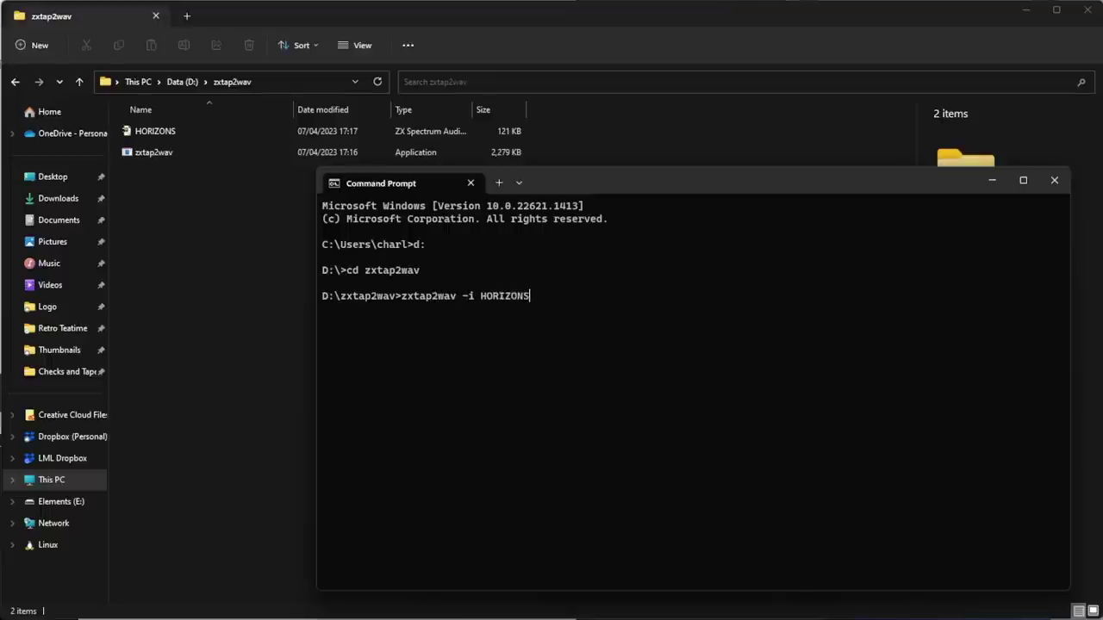
# Convert HORIZONS.TAP with zxtap2wav into a 21,909 KB HORIZONS WAV in the zxtap2wav folder
pyautogui.press('Return')
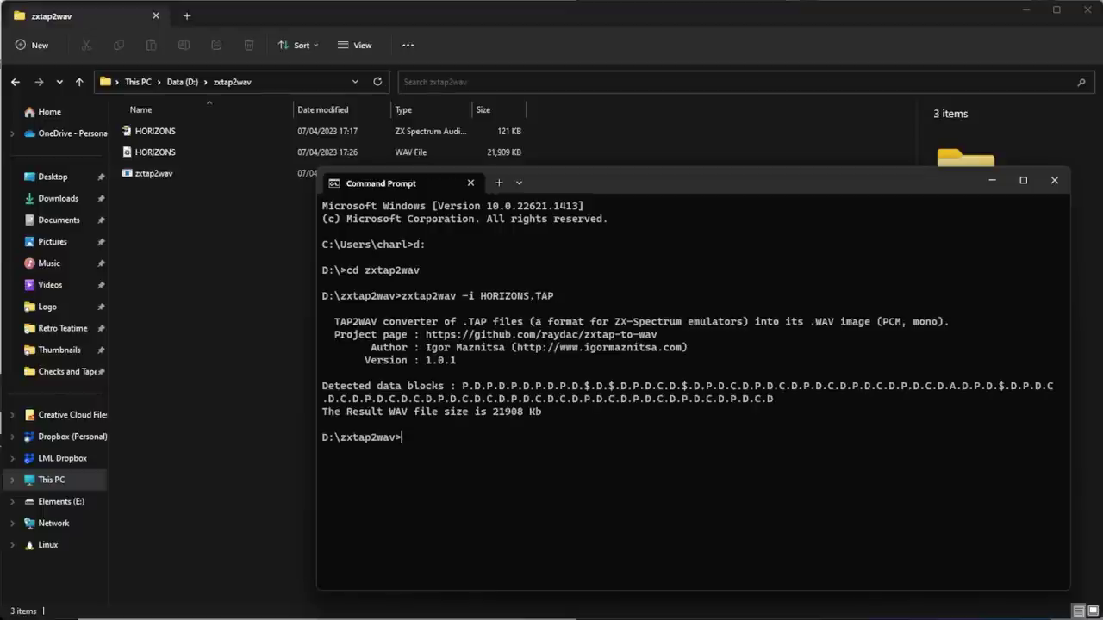
pyautogui.click(280, 274)
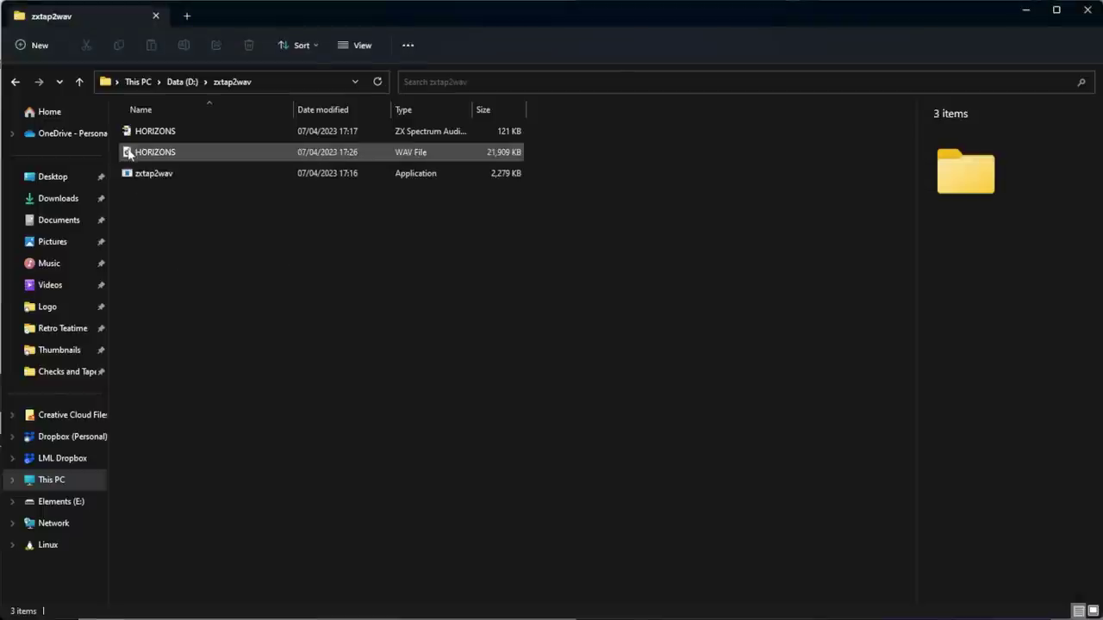
# Load the HORIZONS WAV into Audacity and cut the audio from about 8:47 to the end
pyautogui.click(129, 156)
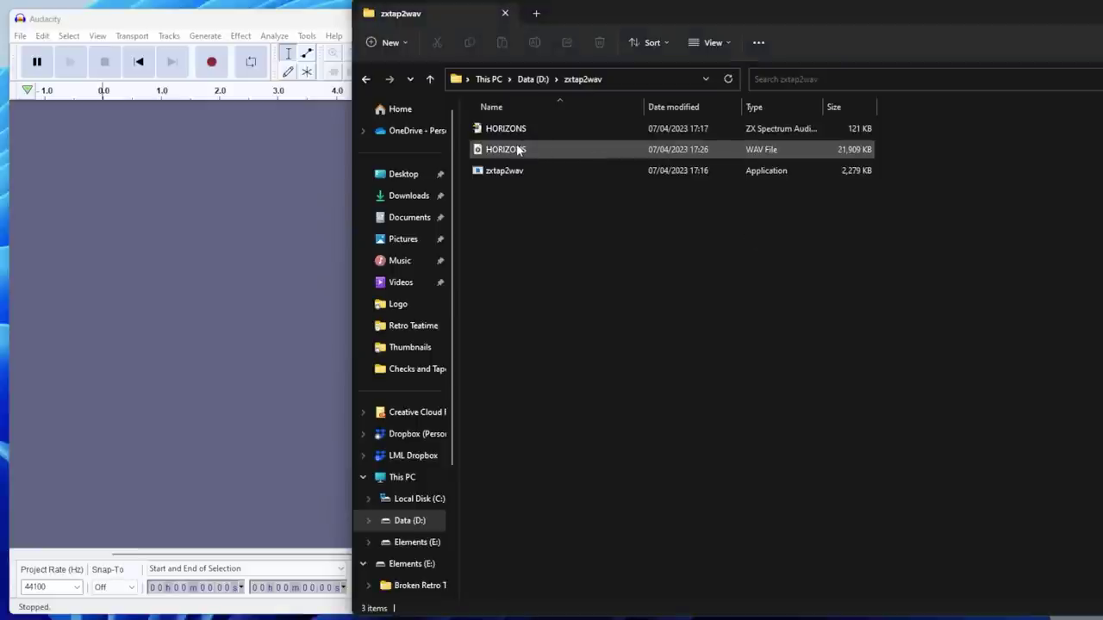
pyautogui.moveTo(517, 150); pyautogui.dragTo(222, 205)
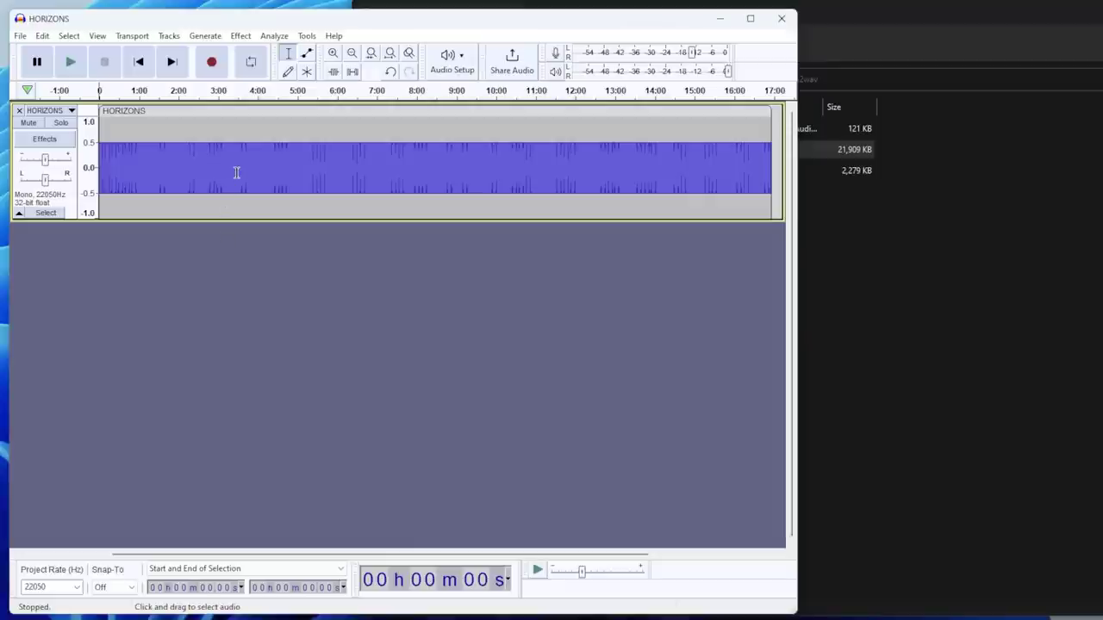
pyautogui.click(446, 158)
pyautogui.scroll(4, 450, 147)
pyautogui.moveTo(560, 168); pyautogui.dragTo(940, 161)
pyautogui.hotkey('ctrl', 'x')
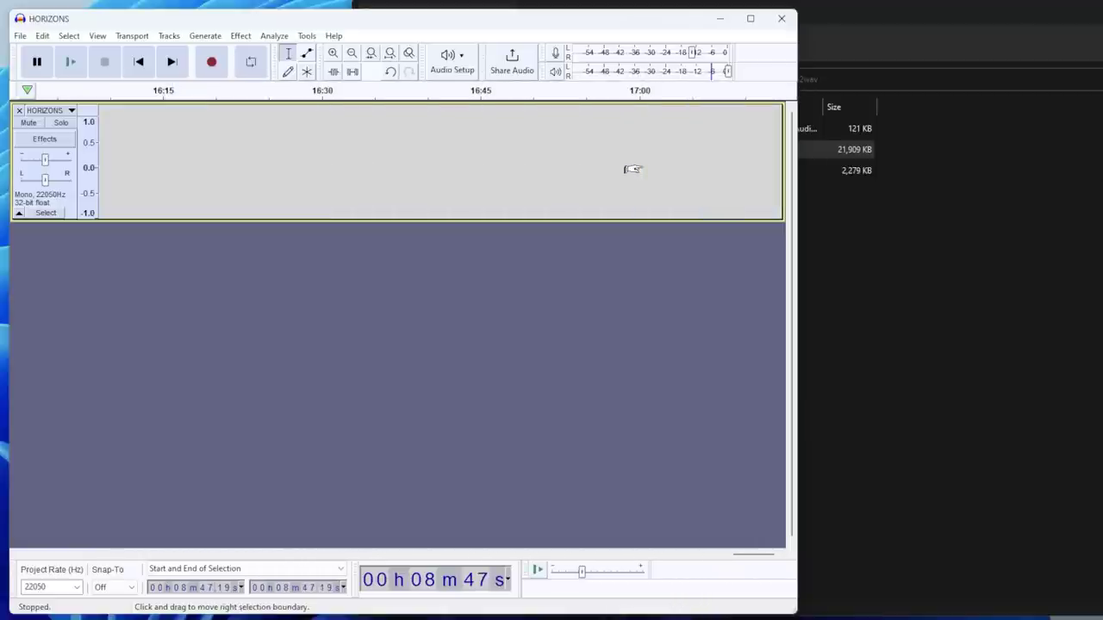
# Paste the cut audio into a new project and export it as WAV 'side2' in Unsigned 8-bit PCM
pyautogui.hotkey('ctrl', 'n')
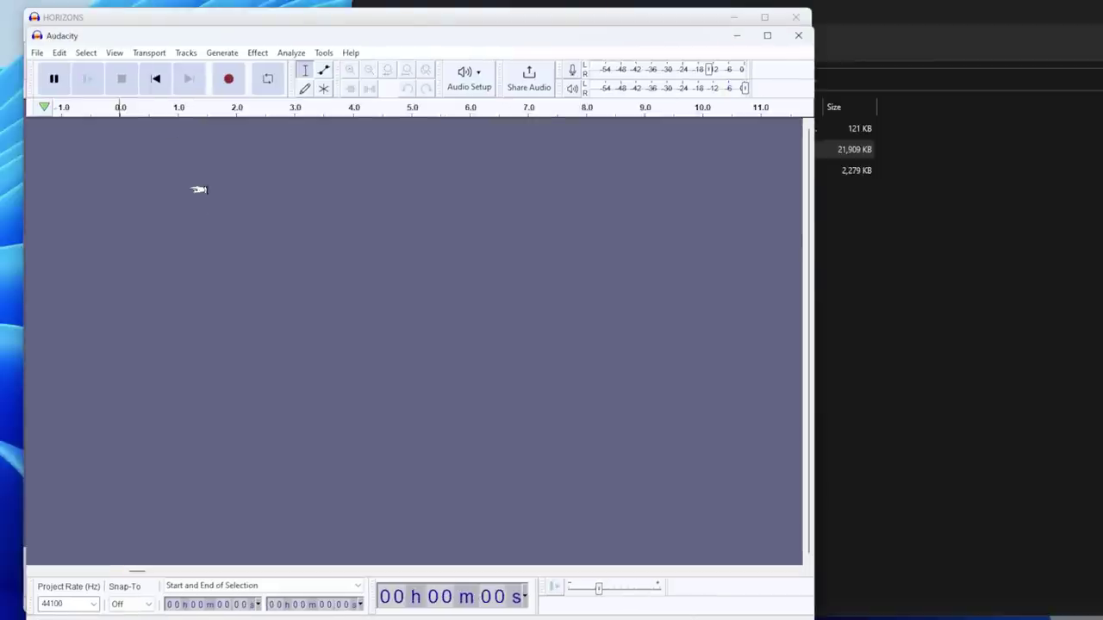
pyautogui.hotkey('ctrl', 'v')
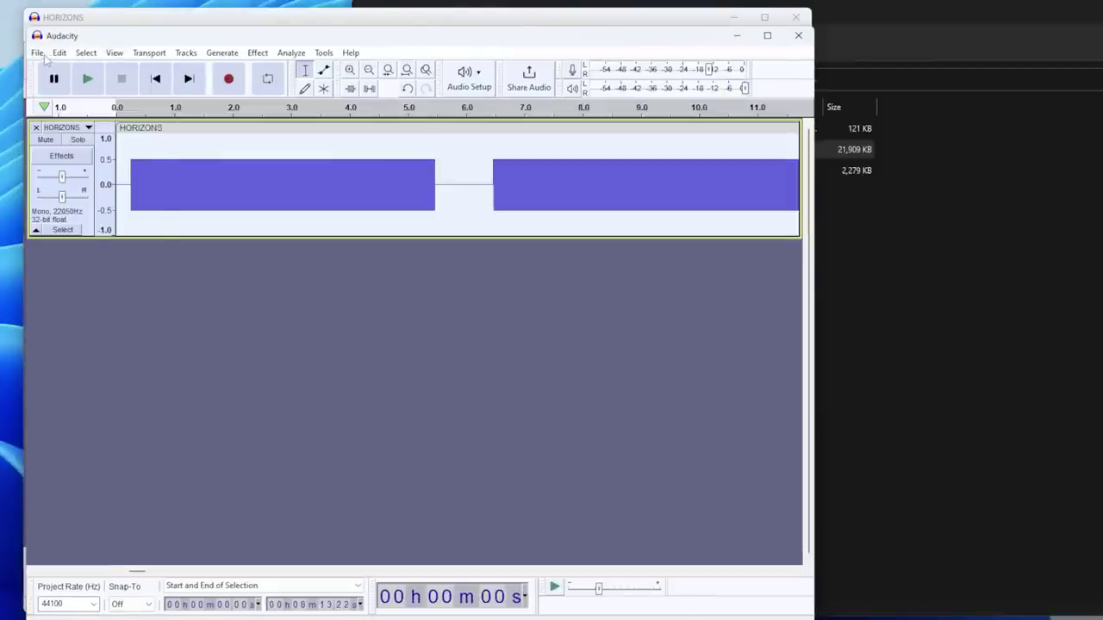
pyautogui.click(39, 53)
pyautogui.moveTo(103, 155)
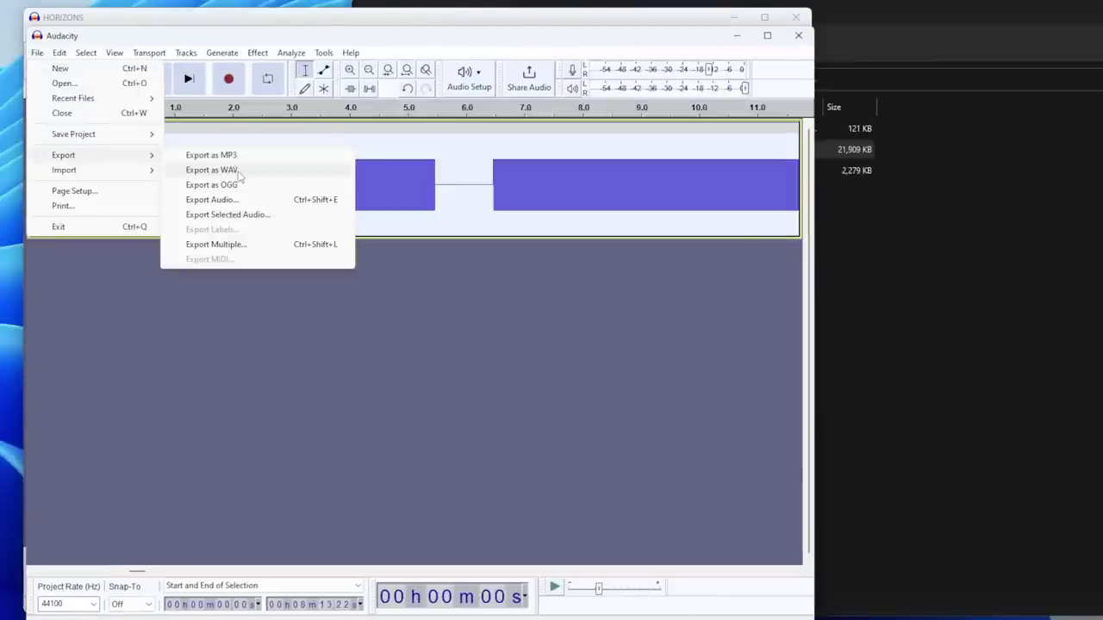
pyautogui.click(239, 172)
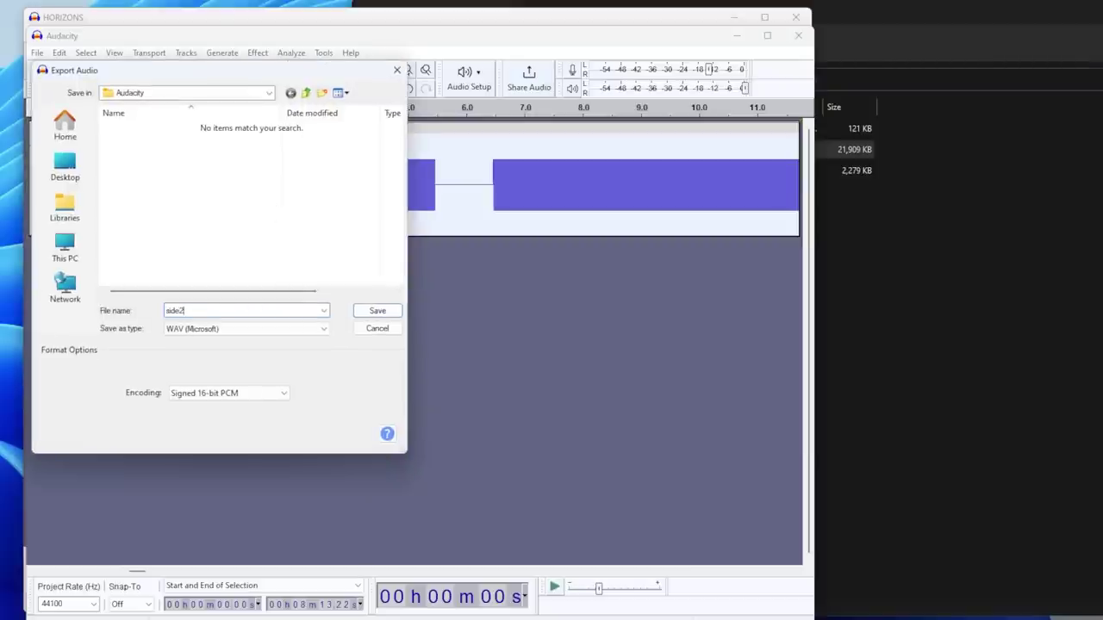
pyautogui.click(208, 398)
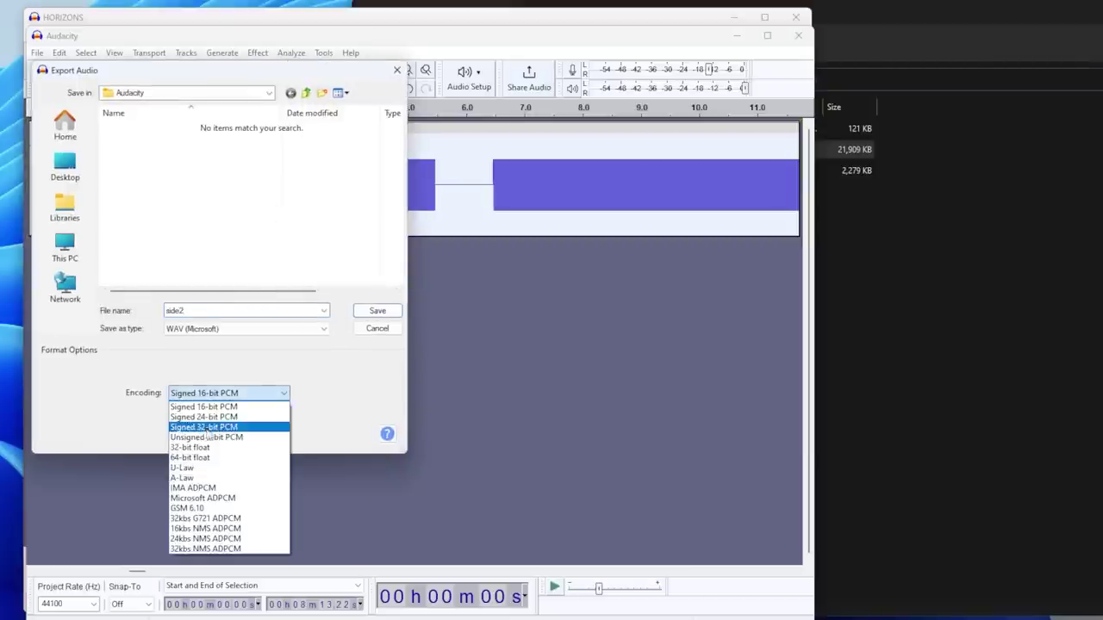
pyautogui.click(215, 438)
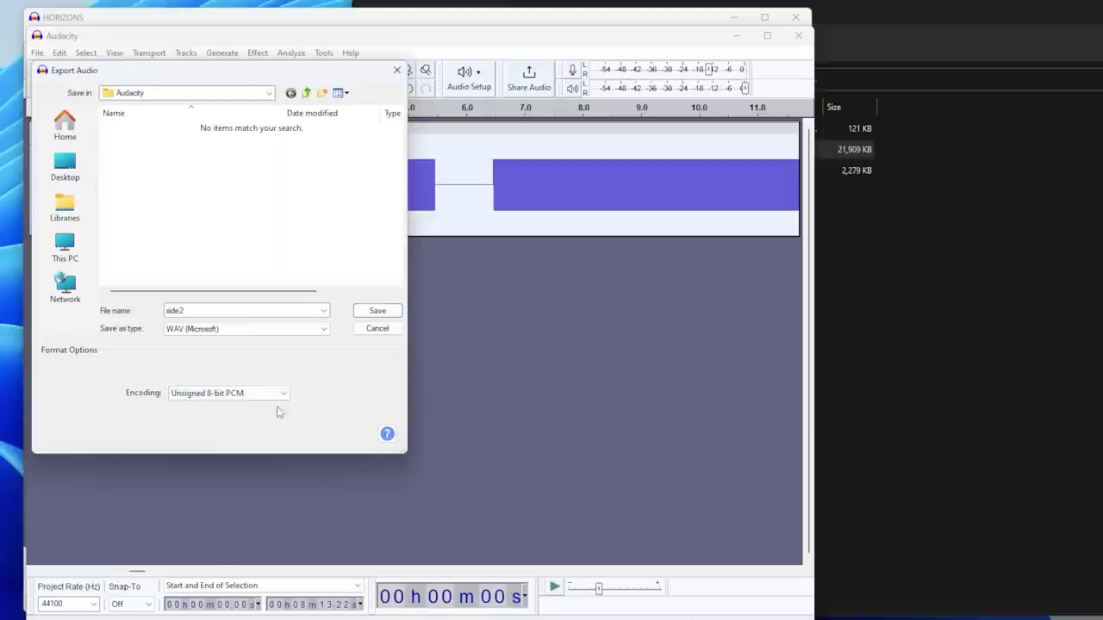
pyautogui.click(379, 311)
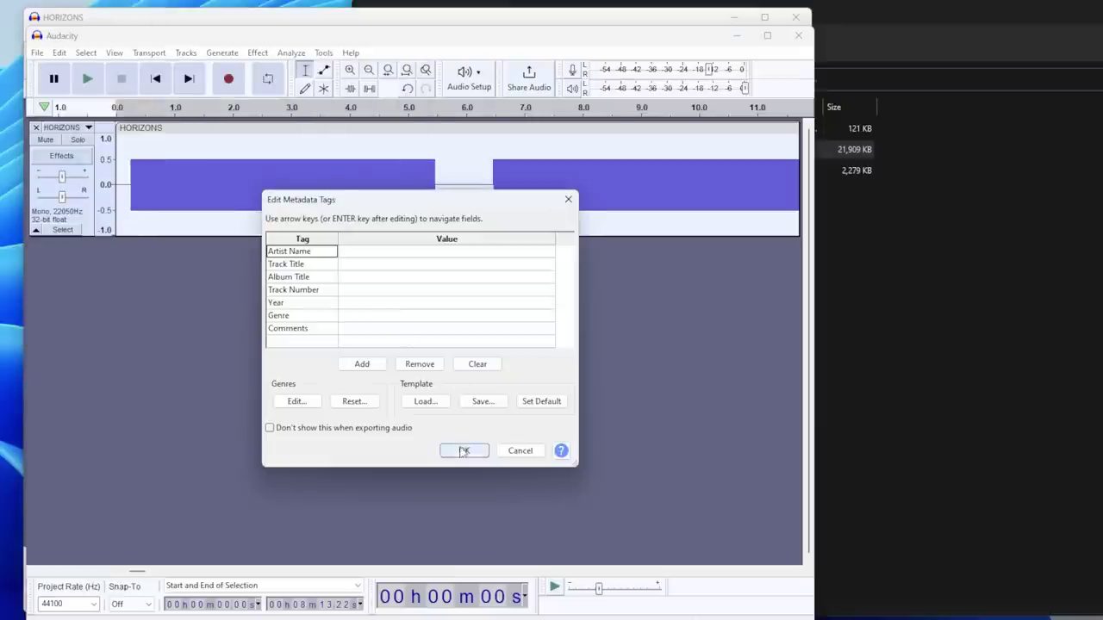